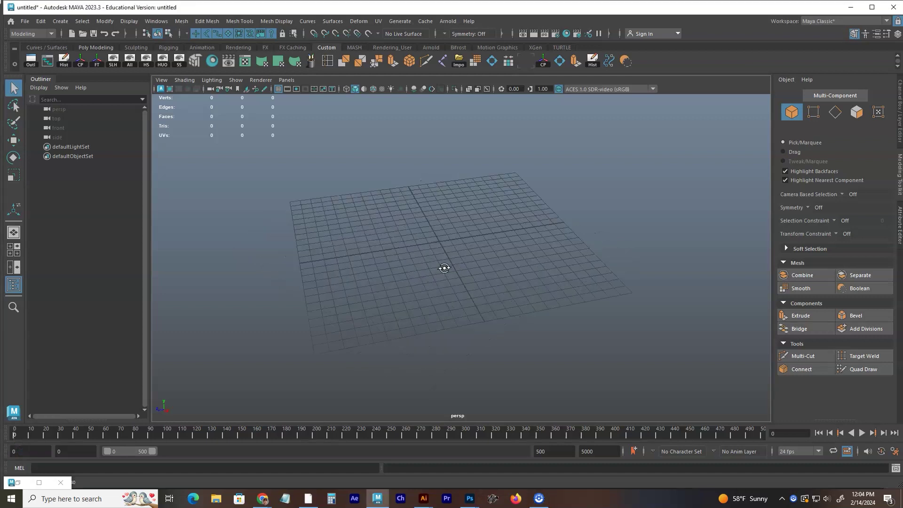
Create a polygon cube and scale it into a long, thin slab raised above the grid
left_click(61, 23)
mouse_move(88, 57)
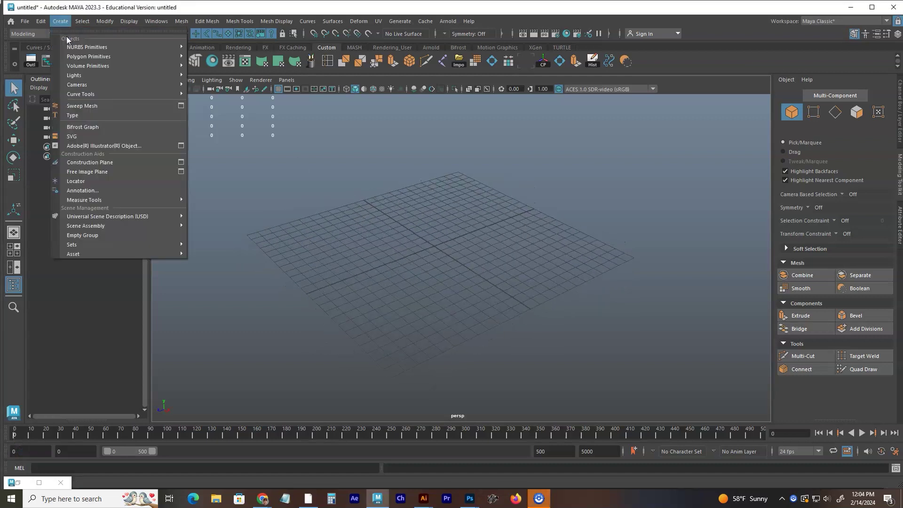
left_click(204, 67)
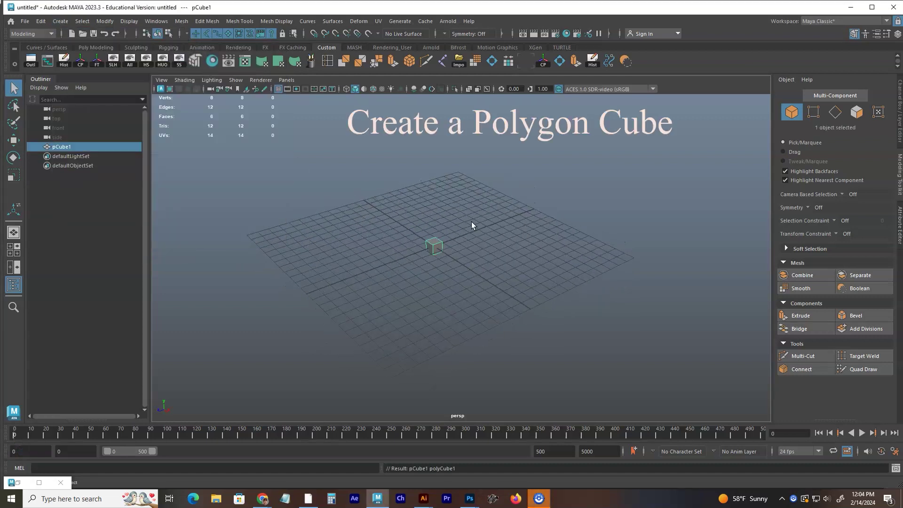
key("r")
middle_click_drag(482, 225, 625, 249)
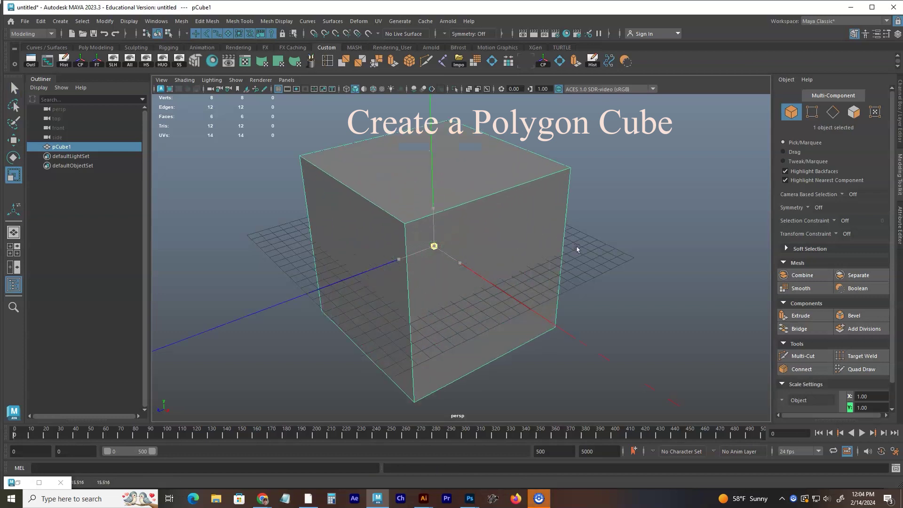
scroll(627, 250, "down", 5)
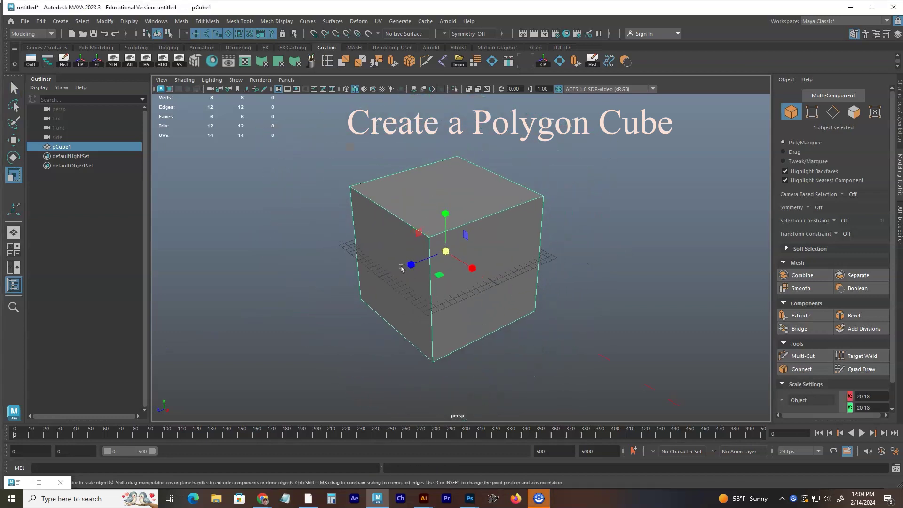
left_click_drag(404, 268, 373, 276)
mouse_move(445, 213)
left_mouse_down()
mouse_move(448, 258)
mouse_move(446, 213)
mouse_move(520, 258)
left_mouse_up()
key("w")
Planar-map the slab's top and bottom faces along the Y axis
key("F11")
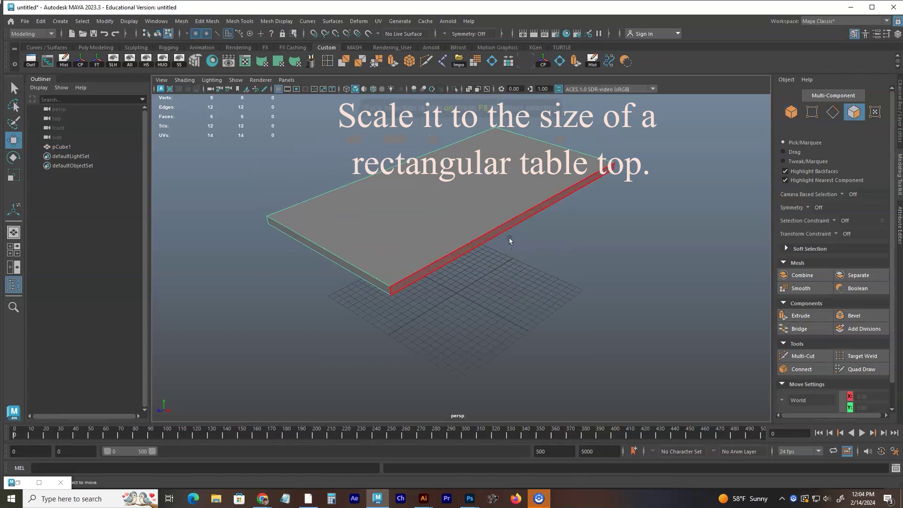
left_click(489, 212)
mouse_move(494, 289)
left_mouse_down("alt")
mouse_move(511, 206)
mouse_move(489, 278)
left_mouse_up("alt")
left_click(512, 206, "shift")
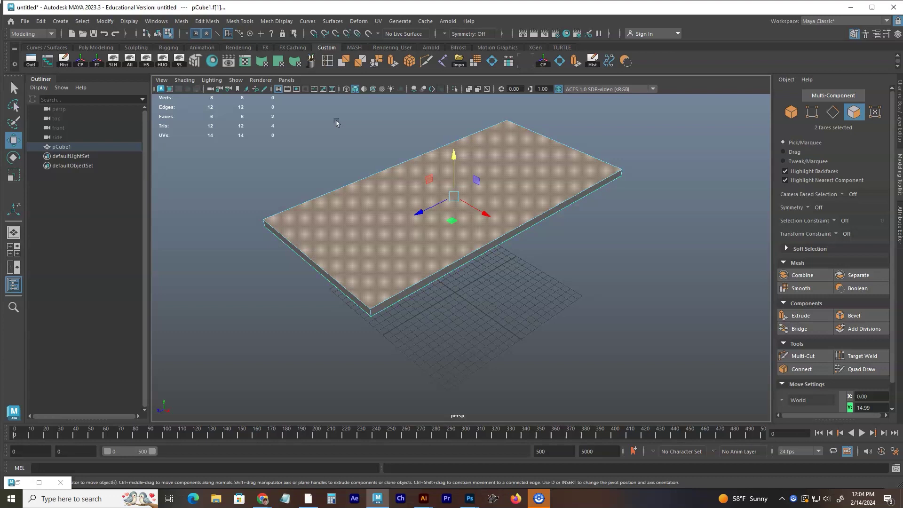
left_click(278, 61)
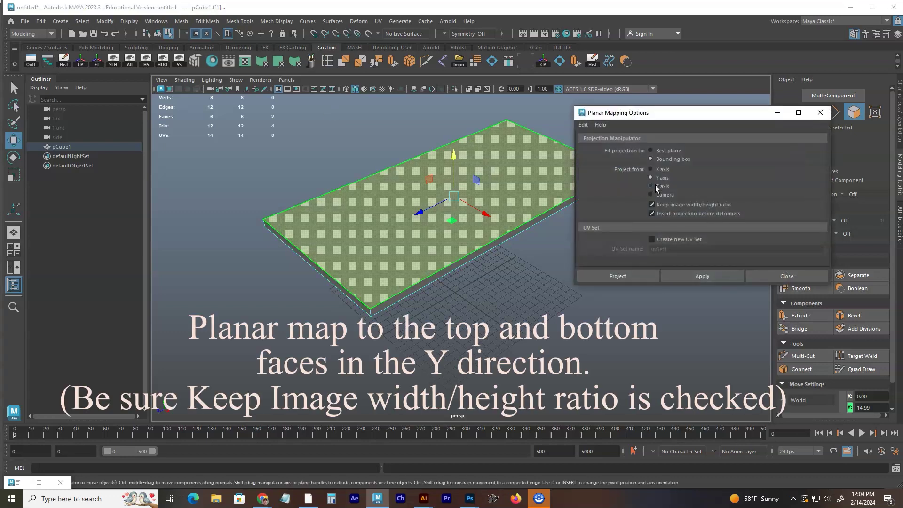
left_click(650, 273)
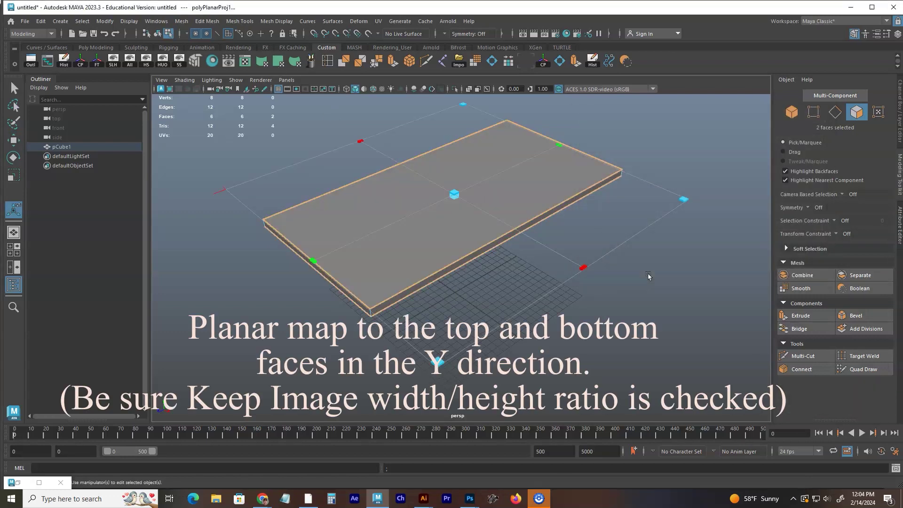
left_click(212, 62)
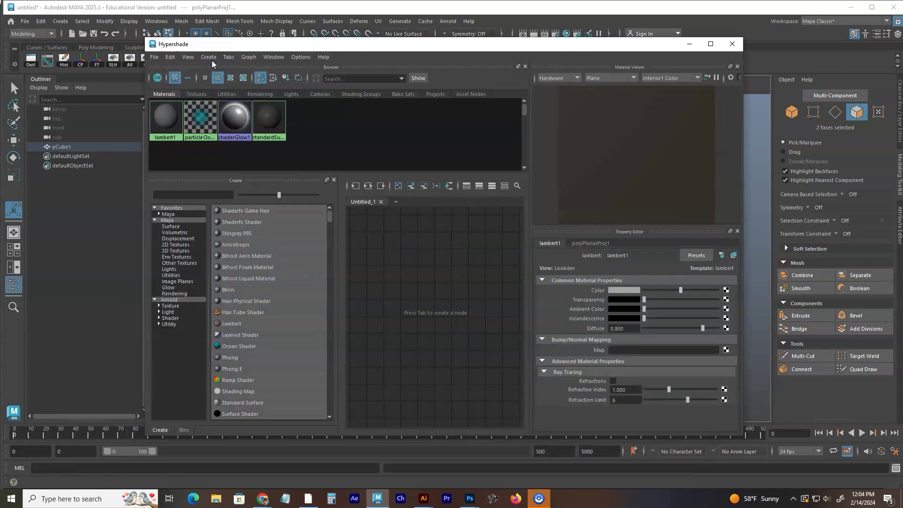
Create a new Lambert material with a File texture node on its Color
left_click(209, 57)
mouse_move(221, 73)
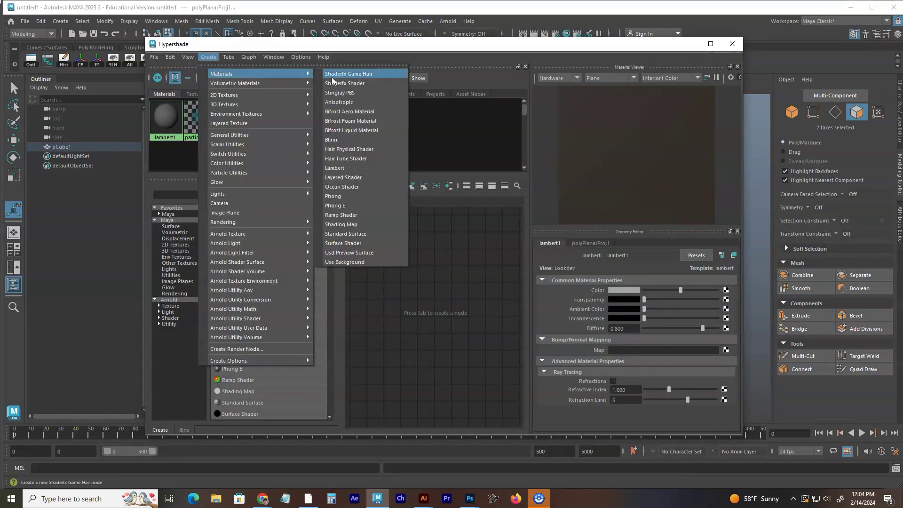
left_click(348, 168)
left_click(726, 290)
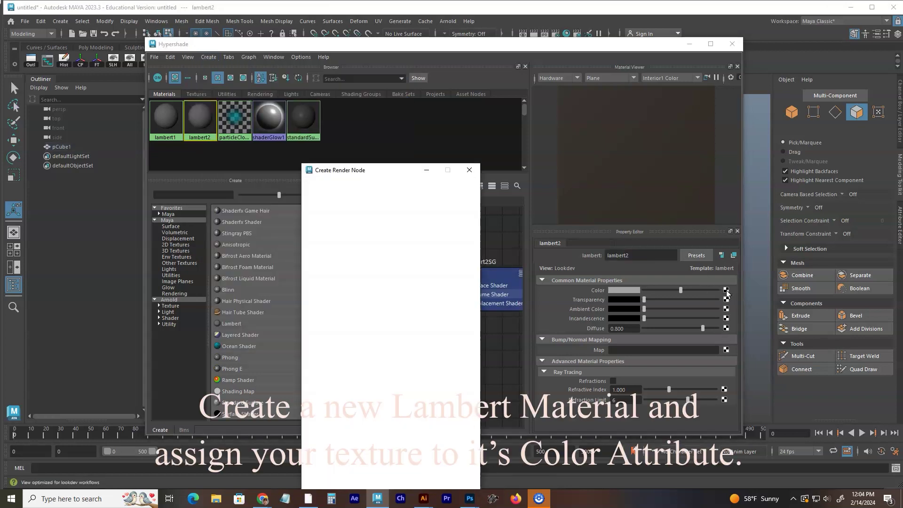
left_click(386, 246)
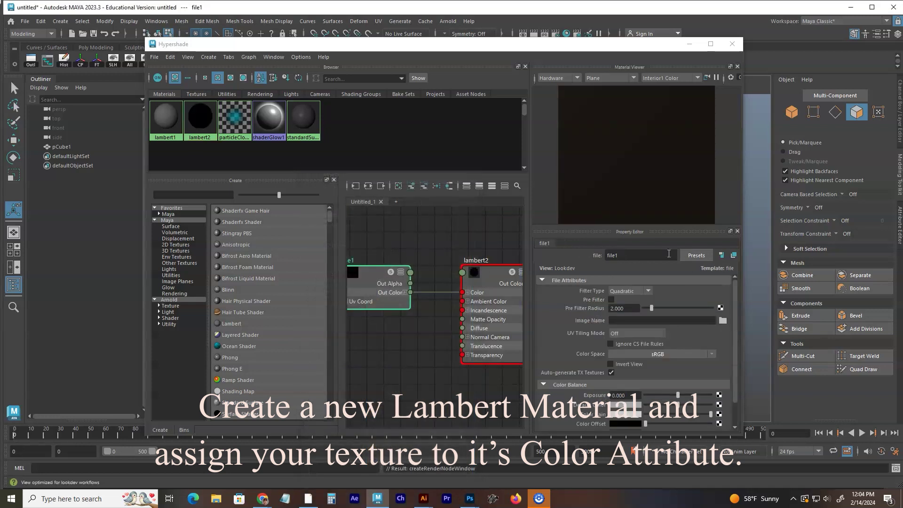
Load table_parle_01.jpg from Downloads/Maya_table_to_Unity into the file texture
left_click(723, 320)
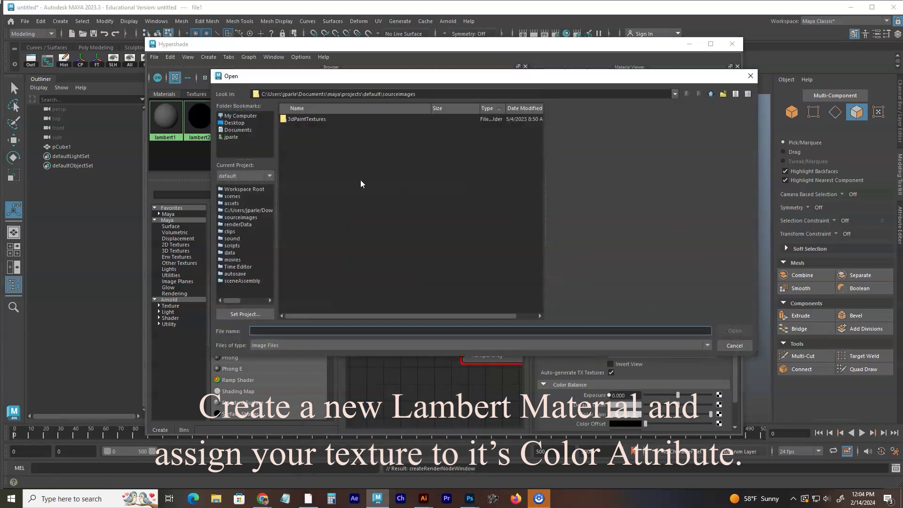
left_click(231, 137)
double_click(288, 196)
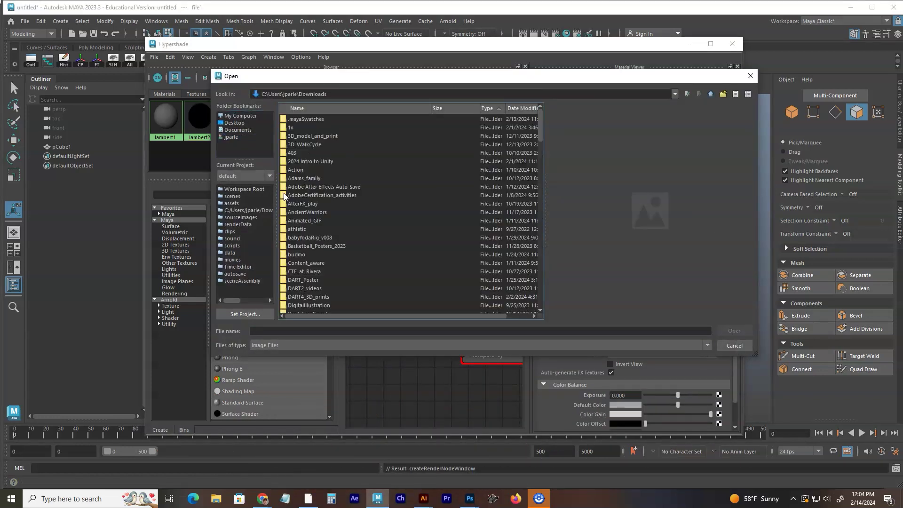
left_click_drag(541, 138, 543, 175)
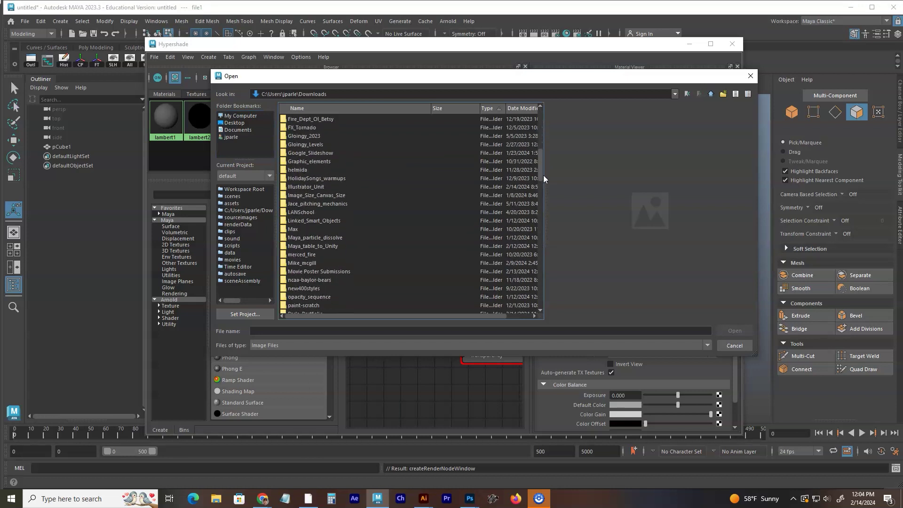
double_click(294, 245)
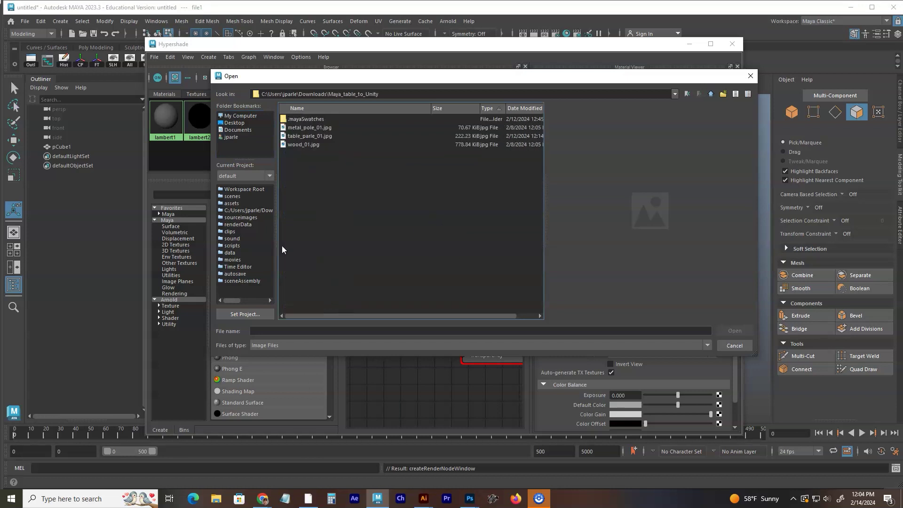
left_click(291, 137)
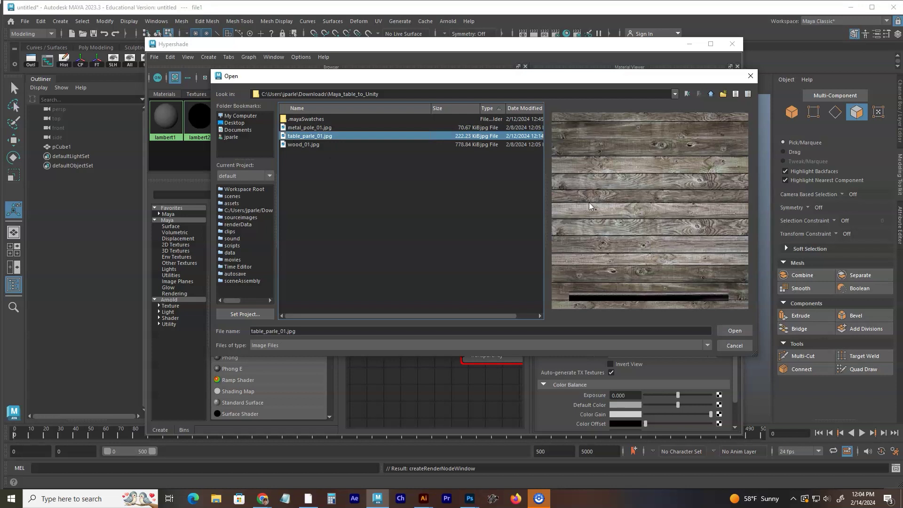
left_click(736, 331)
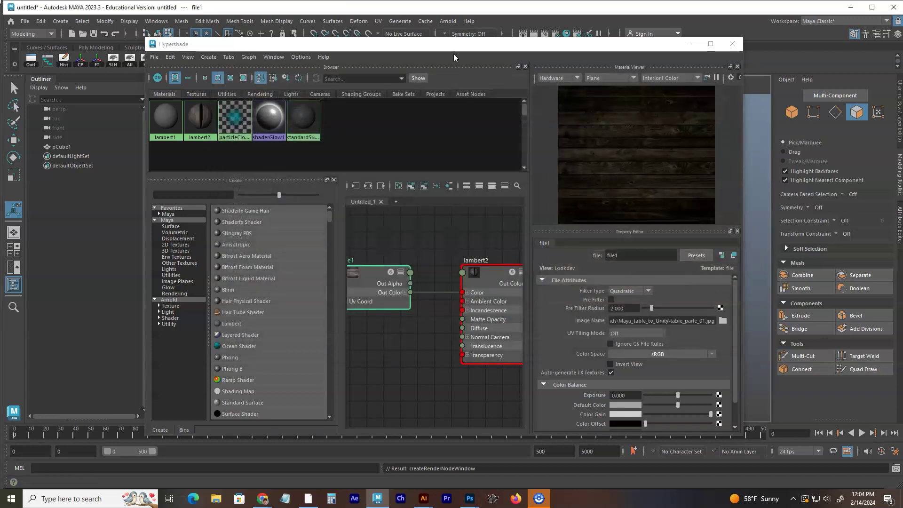
Assign the lambert2 wood material to the slab's selected faces
left_click_drag(454, 44, 585, 48)
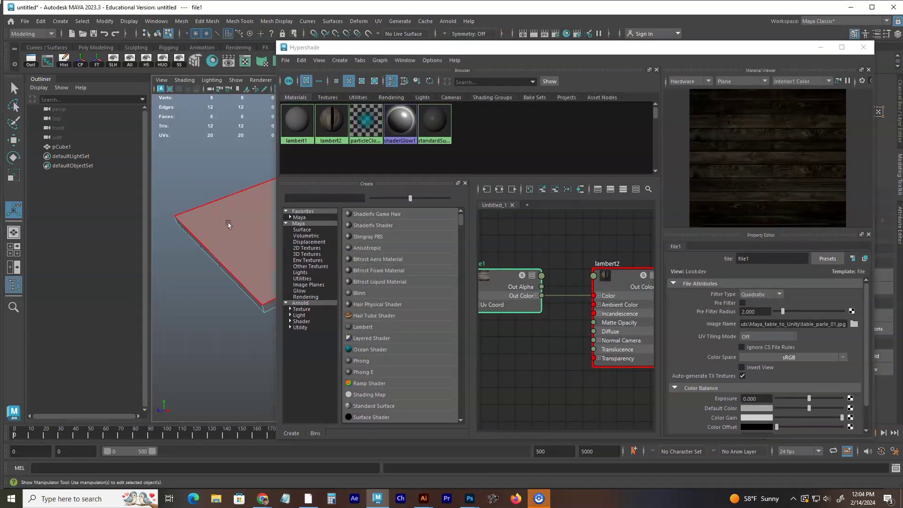
left_click(229, 225)
left_click_drag(228, 224, 245, 164, "alt")
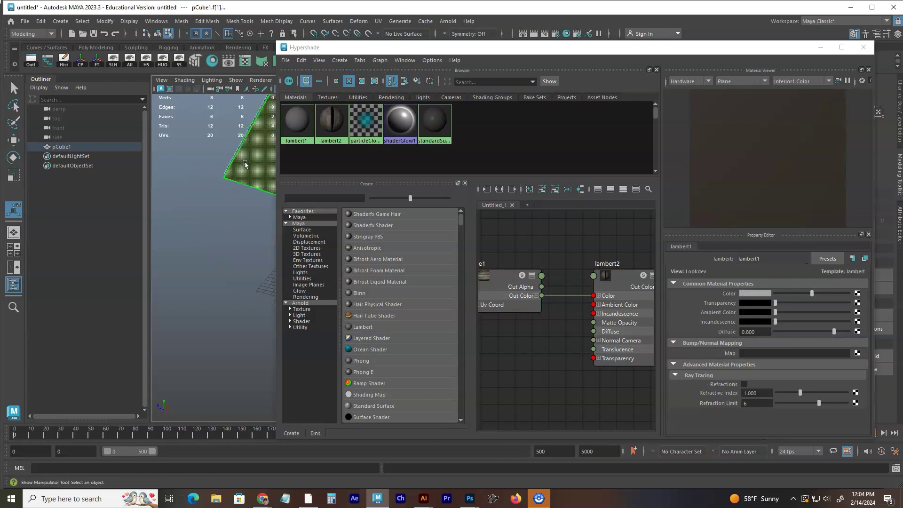
right_click(340, 124)
left_click(336, 99)
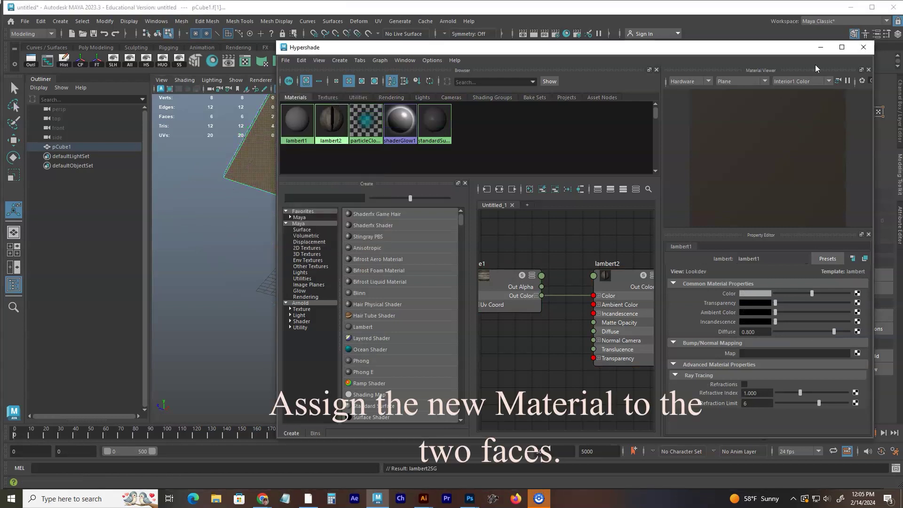
Turn on textured display in the viewport to show the wood planks
left_click(820, 47)
left_click_drag(498, 216, 522, 250, "alt")
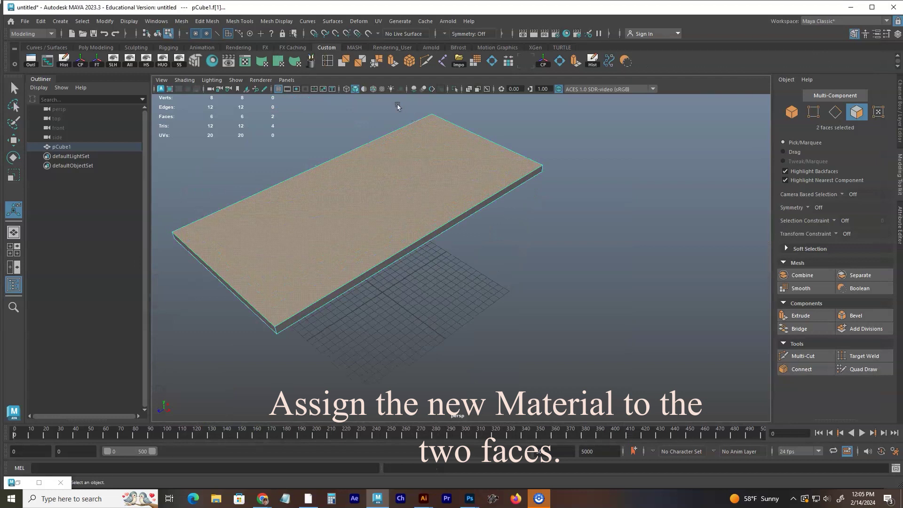
left_click(383, 89)
left_click_drag(393, 179, 463, 179, "alt")
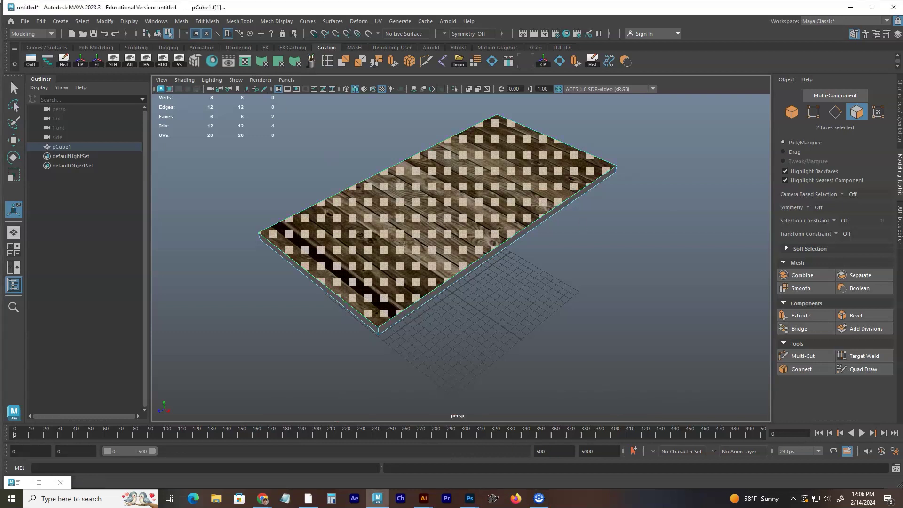
Move the tabletop's wood UV shell out of the centre in the UV Editor
left_click(378, 21)
left_click(392, 32)
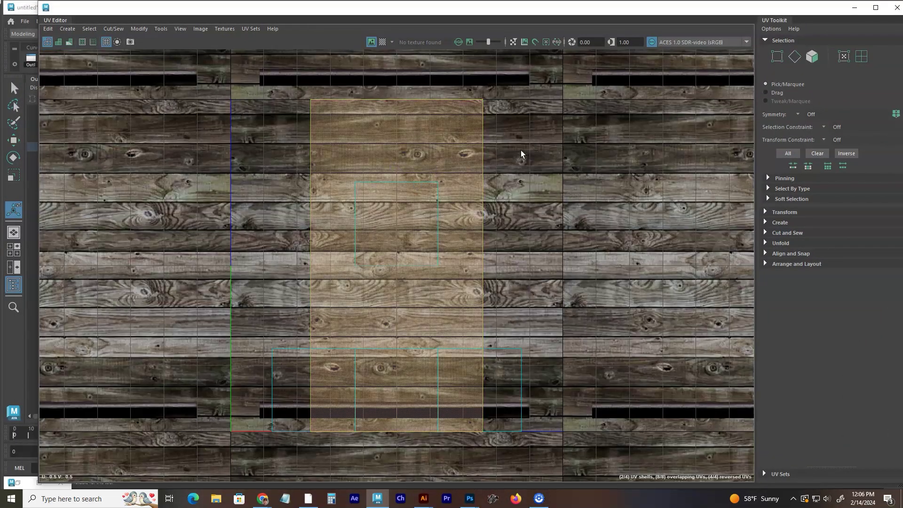
left_click(477, 179)
key("w")
scroll(515, 209, "down", 2)
scroll(527, 235, "down", 1)
left_click_drag(531, 247, 241, 247)
middle_click_drag(294, 212, 558, 216, "alt")
mouse_move(38, 3)
left_mouse_down()
mouse_move(141, 60)
mouse_move(415, 107)
left_mouse_up()
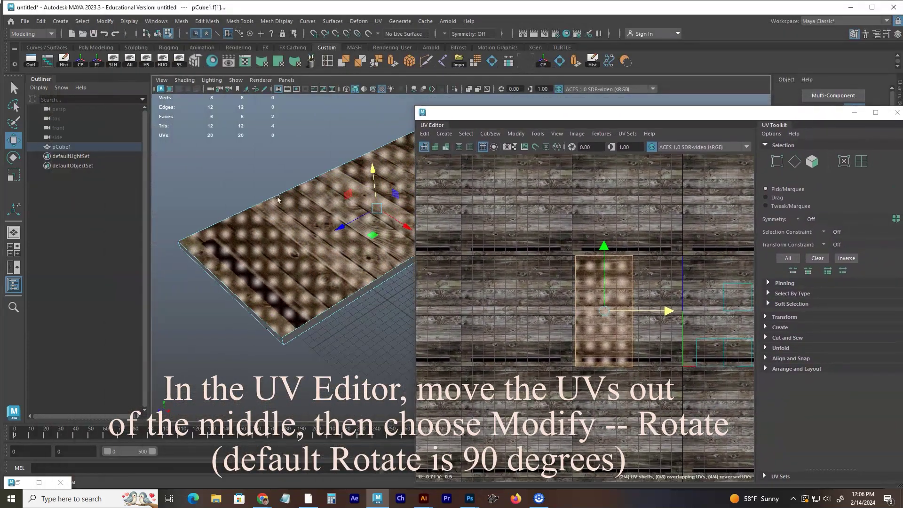
Rotate the tabletop UV shell 90 degrees and move it to the left
right_click_drag(548, 230, 583, 235)
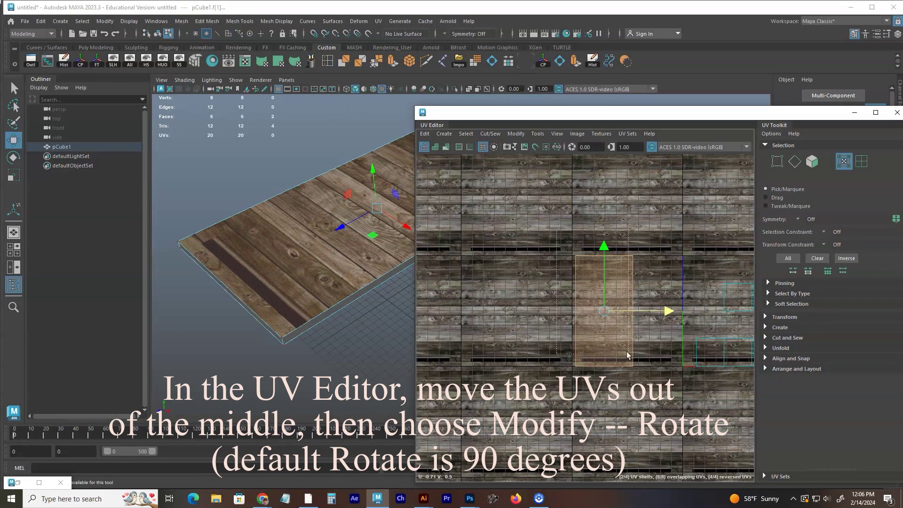
left_click_drag(627, 355, 658, 399)
left_click(523, 133)
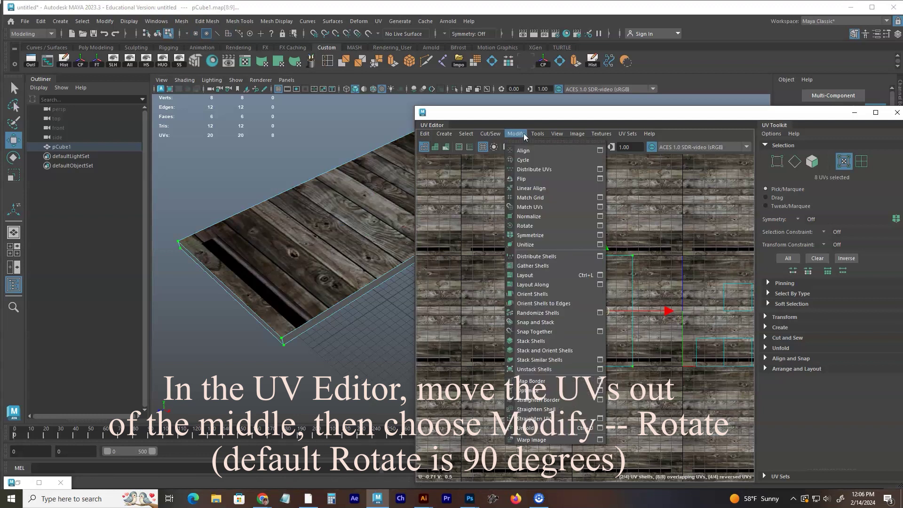
left_click(532, 224)
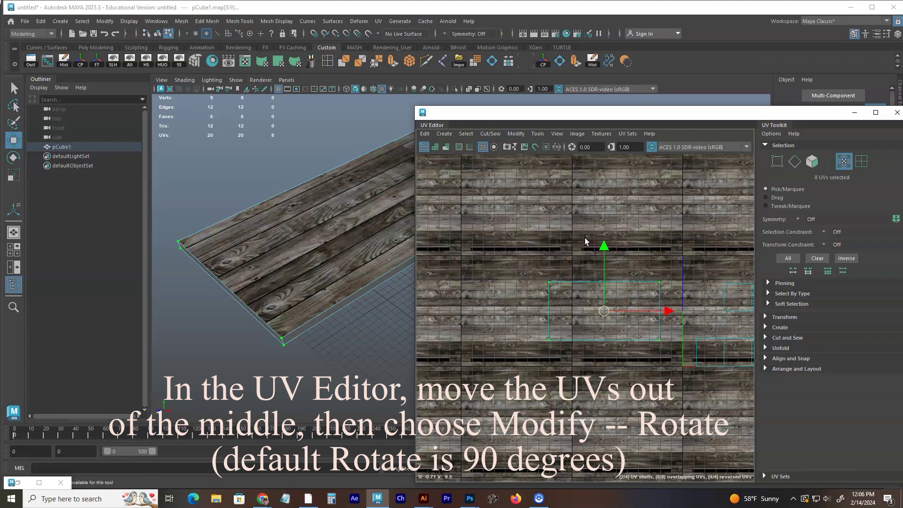
middle_click_drag(593, 246, 588, 225, "alt")
left_click_drag(660, 289, 574, 287)
right_click_drag(512, 253, 595, 247, "alt")
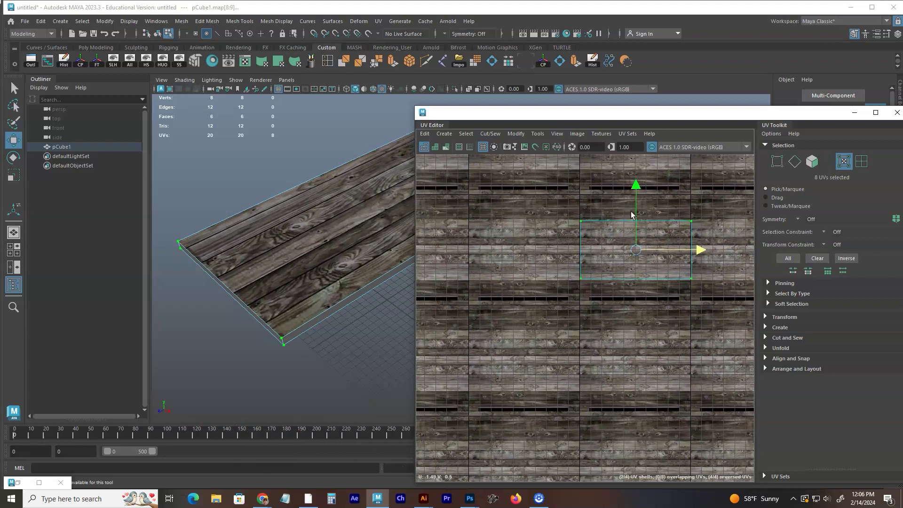
middle_click_drag(595, 247, 623, 257, "alt")
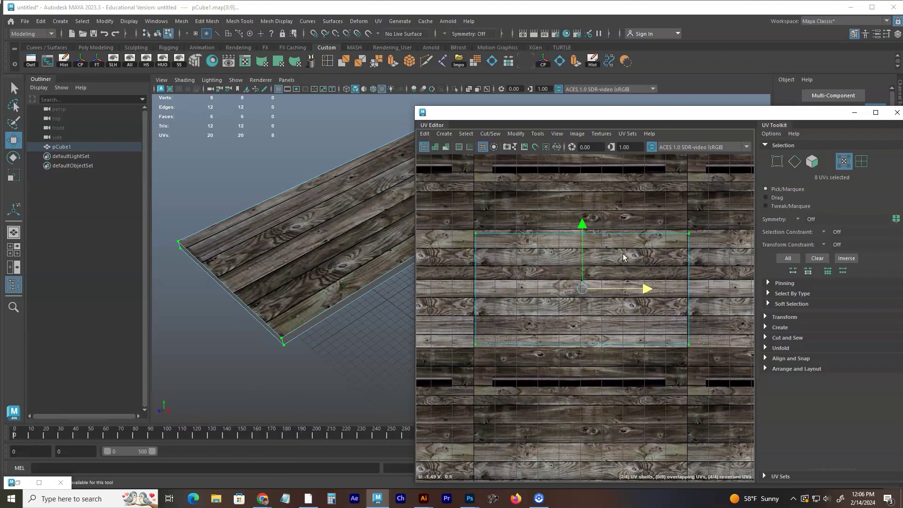
Shrink the tabletop UV shell uniformly and nudge it slightly left
key("r")
left_click_drag(582, 288, 570, 288)
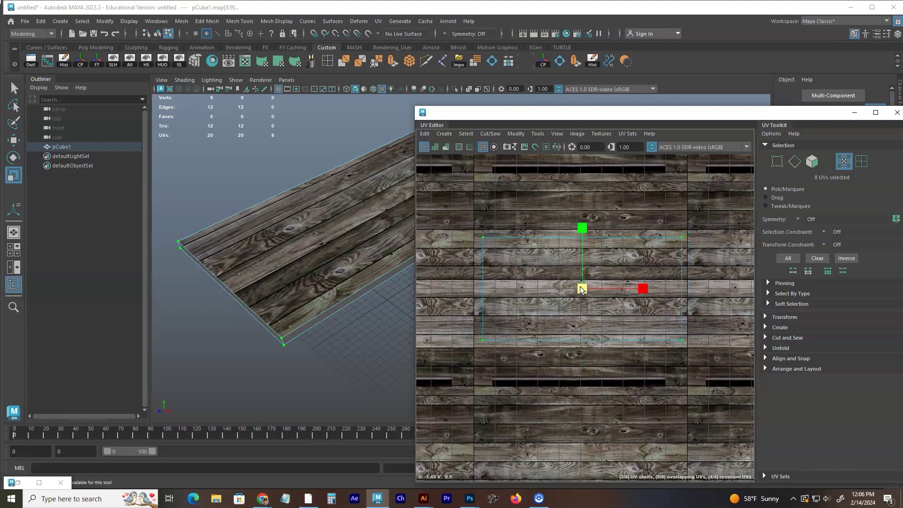
key("w")
left_click_drag(639, 290, 637, 290)
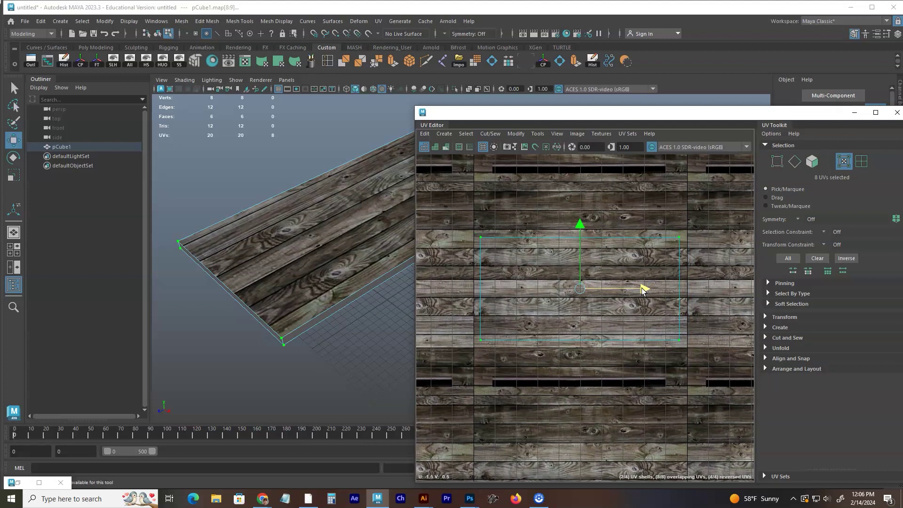
Move the shell's top edge UVs upward and its bottom edge UVs downward
right_click(483, 228)
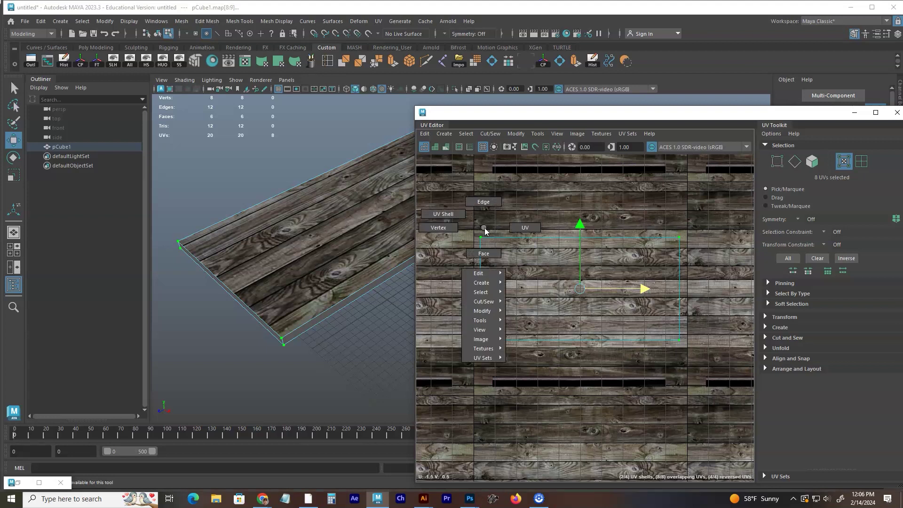
left_click(511, 231)
left_click_drag(671, 246, 672, 244)
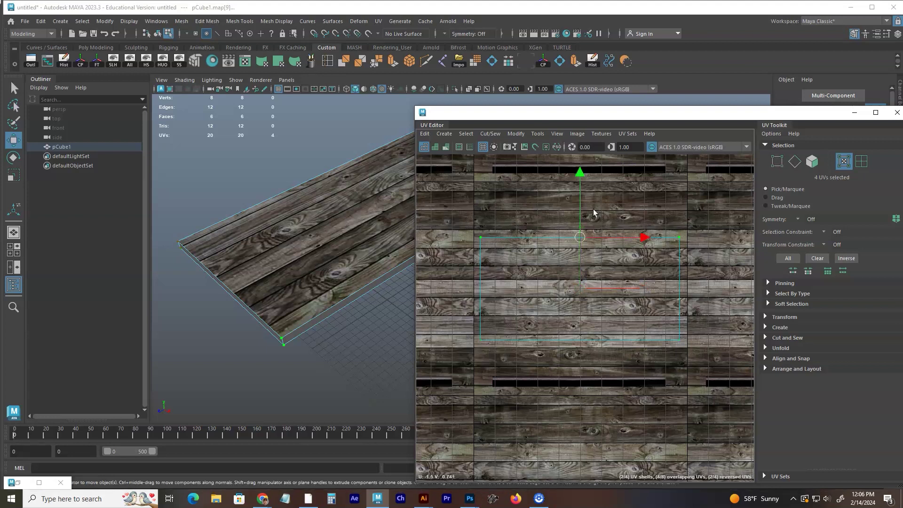
left_click_drag(580, 176, 580, 170)
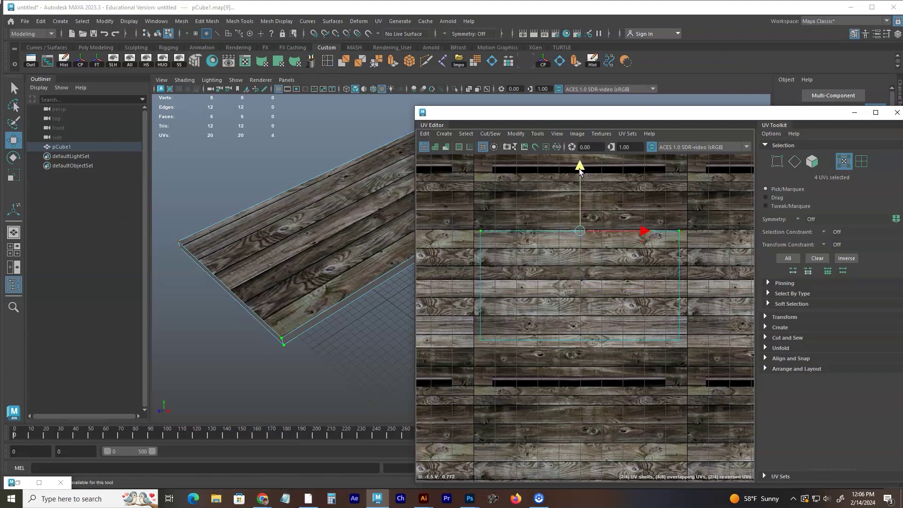
left_click_drag(463, 328, 691, 358)
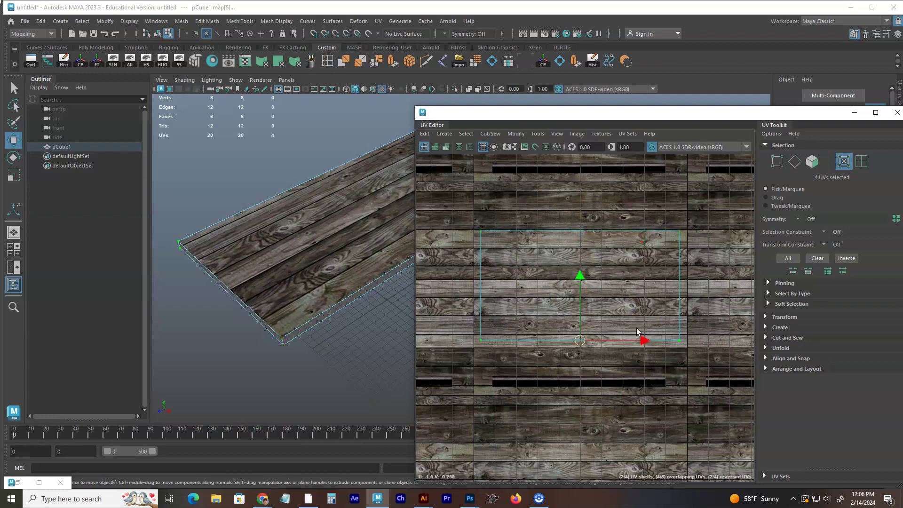
left_click_drag(580, 276, 581, 283)
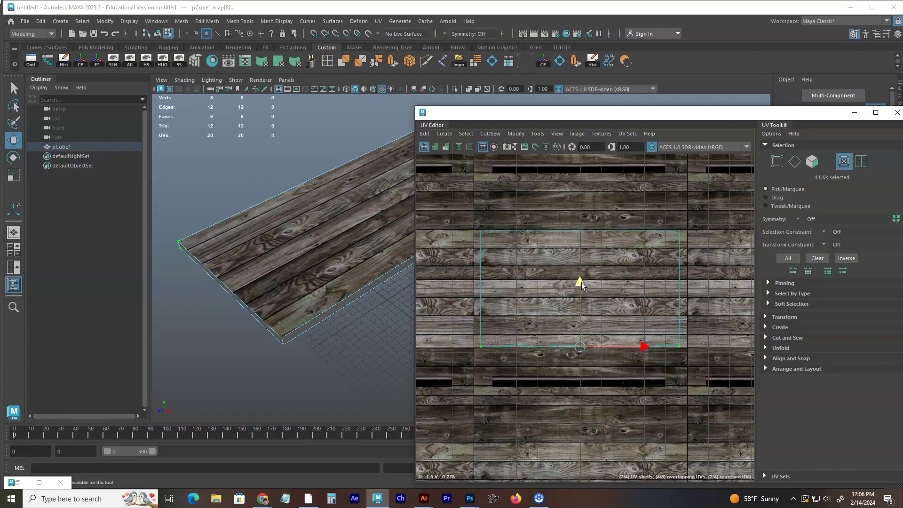
Close the UV Editor and select one long side face of the tabletop
left_click(853, 115)
mouse_move(649, 202)
left_mouse_down("alt")
mouse_move(423, 276)
mouse_move(472, 278)
mouse_move(493, 268)
left_mouse_up("alt")
key("F11")
left_click(414, 246)
Add the opposite side face and planar-map both long side faces along X
left_click(472, 278, "shift")
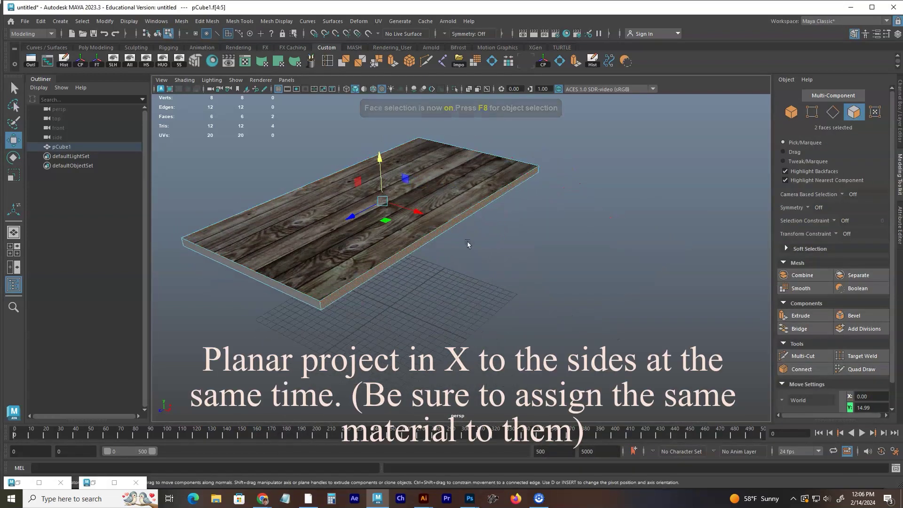
double_click(278, 66)
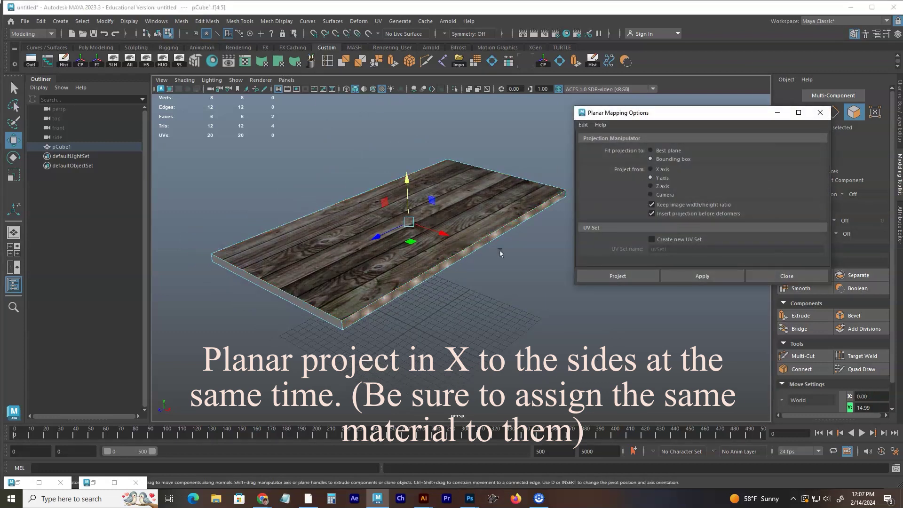
left_click(629, 271)
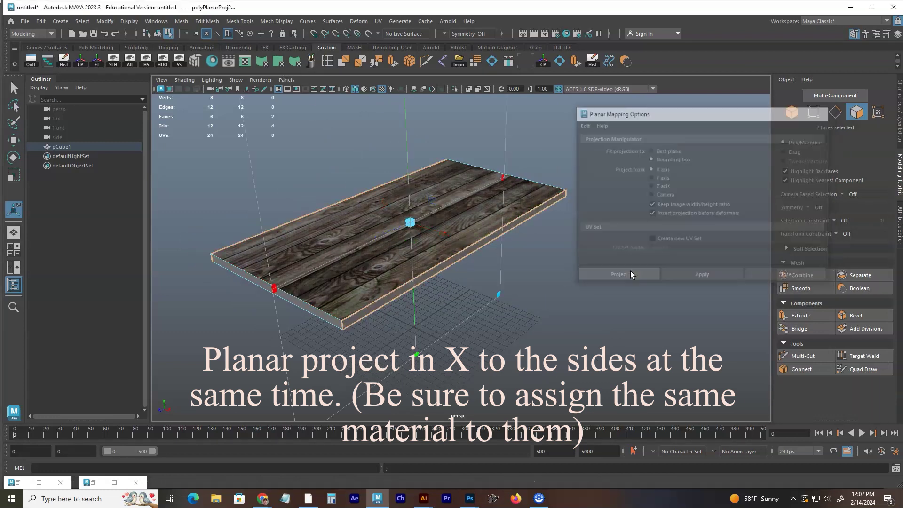
Assign the lambert2 wood material to the two long side faces
left_click(212, 66)
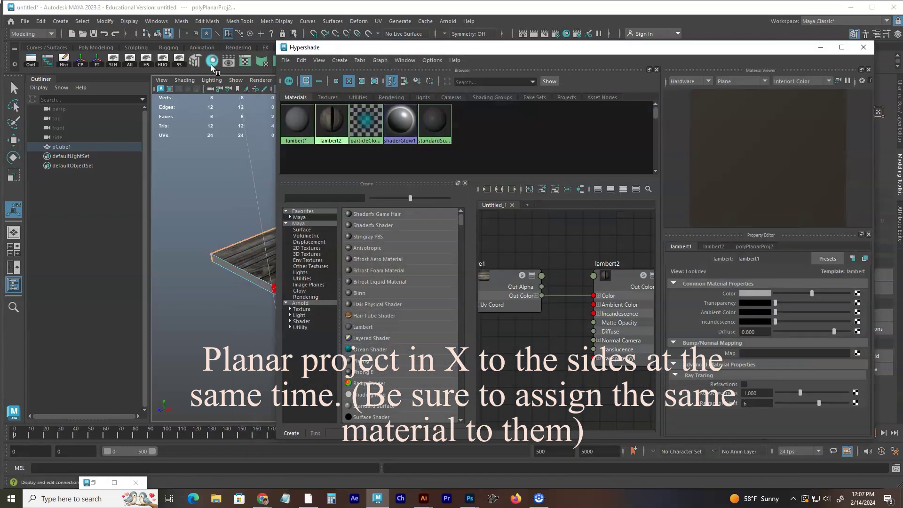
right_click(329, 112)
left_click(329, 101)
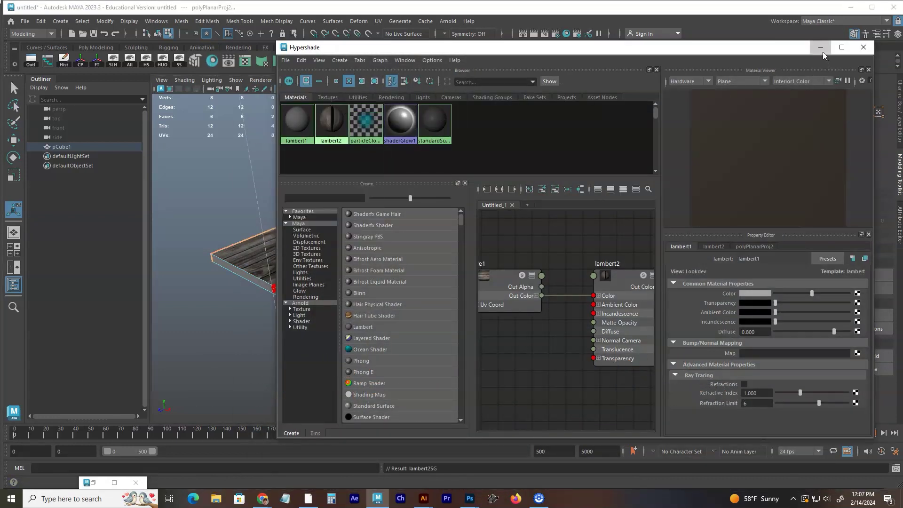
left_click(821, 51)
Bring up the side faces' UVs in the UV Editor with the move tool active
left_click_drag(630, 159, 536, 152, "alt")
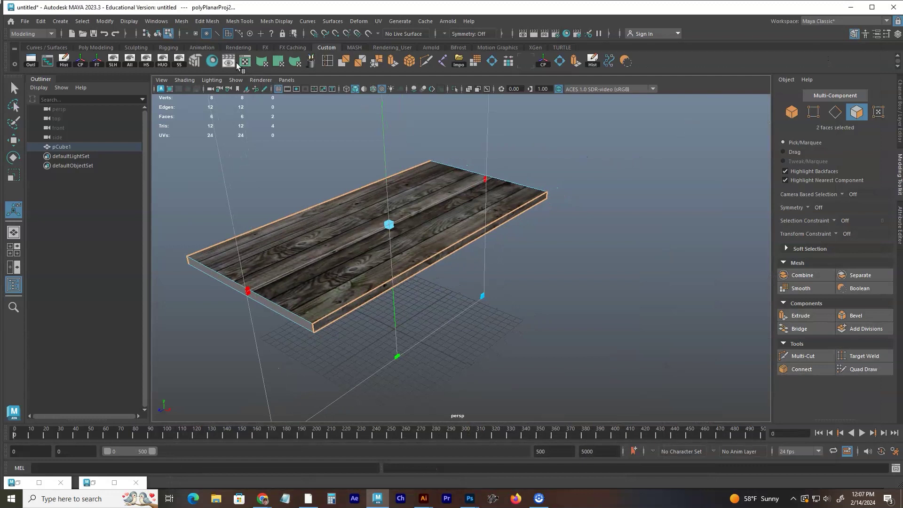
left_click(236, 63)
key("w")
scroll(564, 249, "down", 2)
scroll(583, 268, "down", 2)
scroll(597, 281, "down", 2)
Move the side-face UVs upward away from the centre of the UV space
left_click_drag(610, 243, 606, 112)
middle_click_drag(605, 112, 580, 203, "alt")
left_click_drag(579, 202, 579, 164)
scroll(605, 215, "up", 2)
scroll(626, 212, "up", 1)
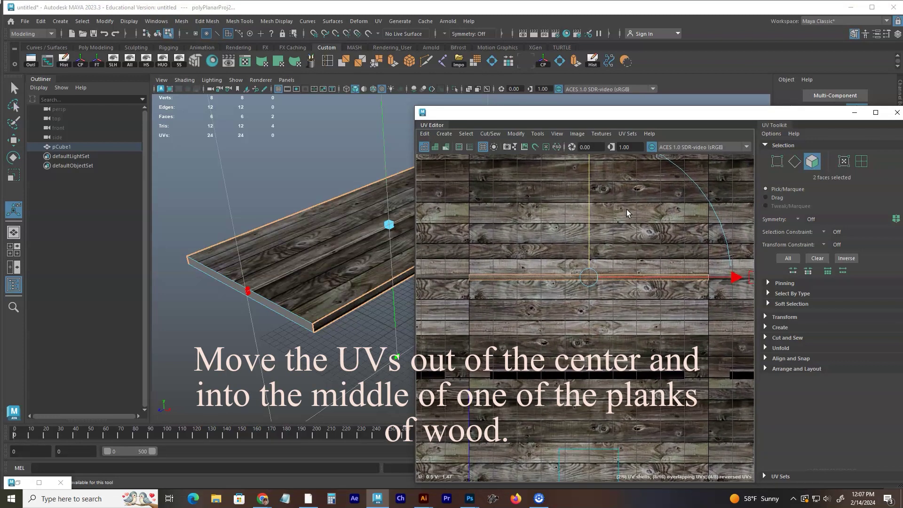
Scale and move the eight side UVs to fit within a single plank
key("r")
right_click_drag(567, 243, 487, 245)
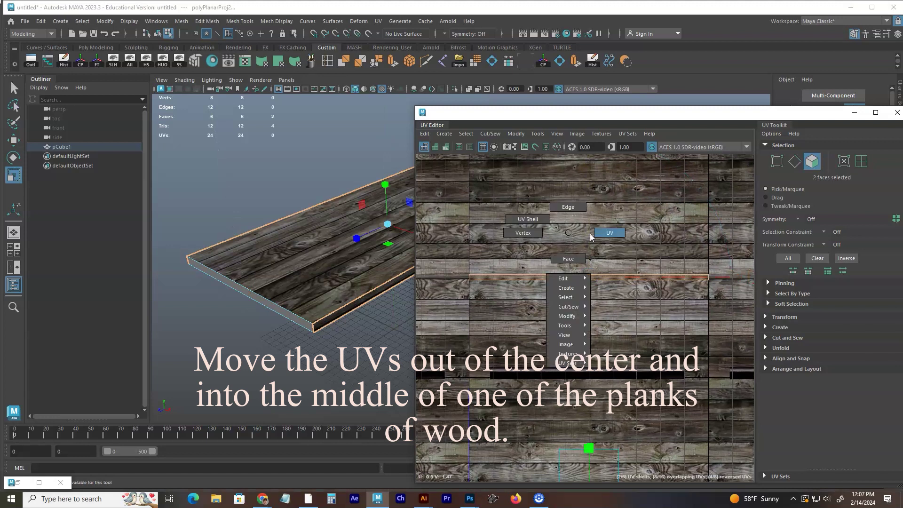
left_click_drag(728, 303, 728, 303)
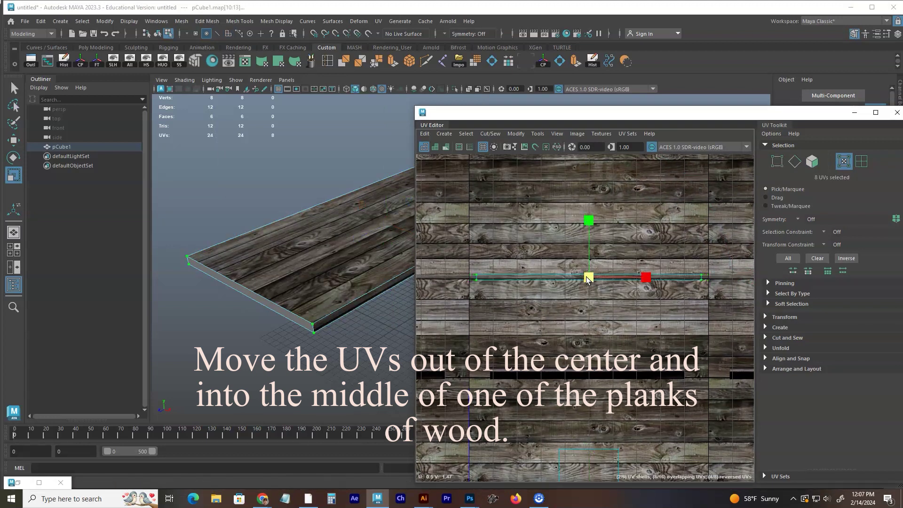
key("w")
left_click_drag(589, 223, 584, 163)
key("r")
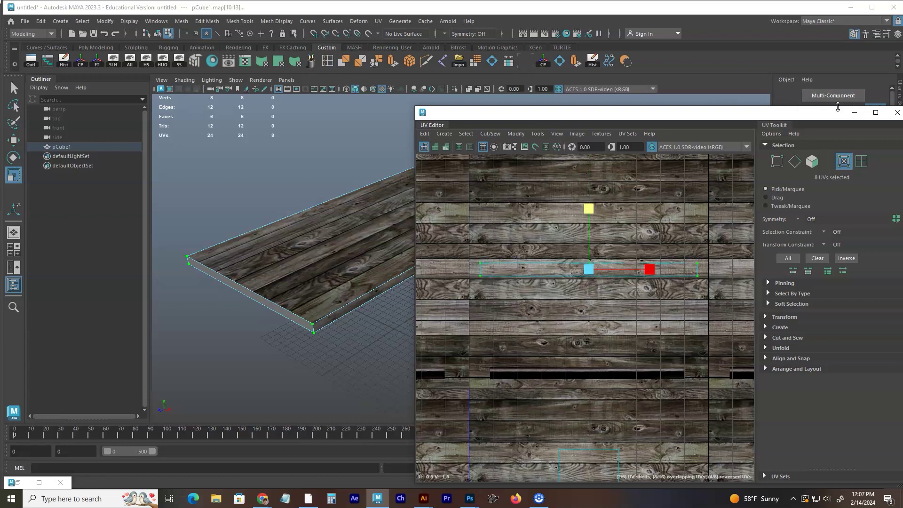
left_click(853, 113)
mouse_move(495, 302)
left_mouse_down("alt")
mouse_move(461, 298)
mouse_move(494, 296)
left_mouse_up("alt")
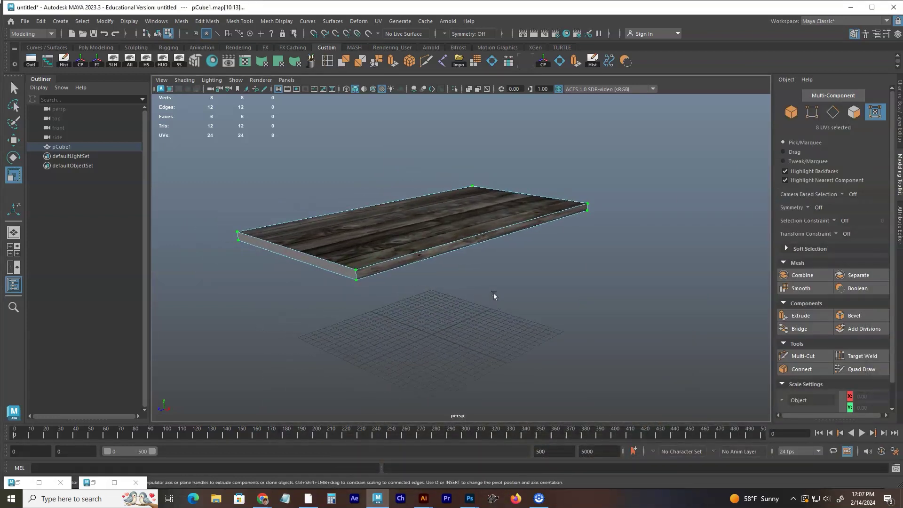
Select both short end faces of the tabletop and planar-map them along Z
key("F11")
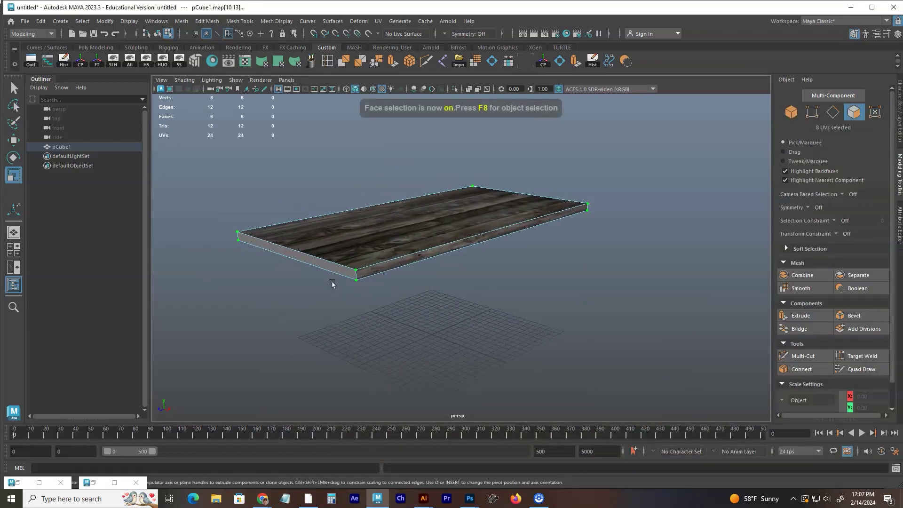
left_click(332, 278)
mouse_move(332, 280)
left_mouse_down("alt")
mouse_move(411, 281)
mouse_move(500, 304)
left_mouse_up("alt")
left_click(410, 280, "shift")
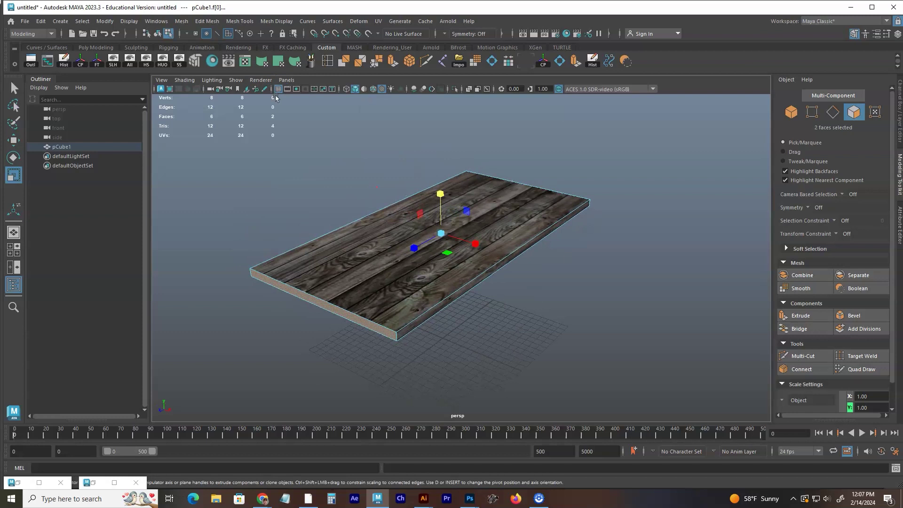
left_click(278, 62)
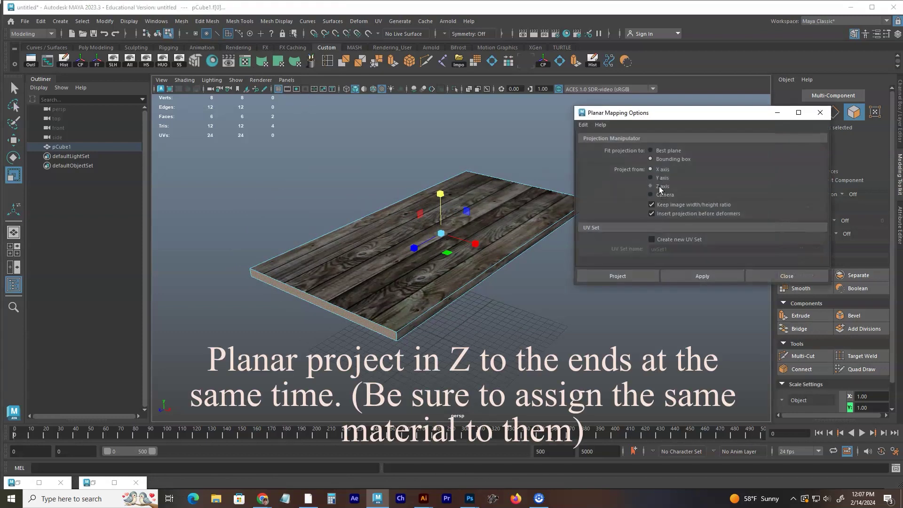
left_click(633, 275)
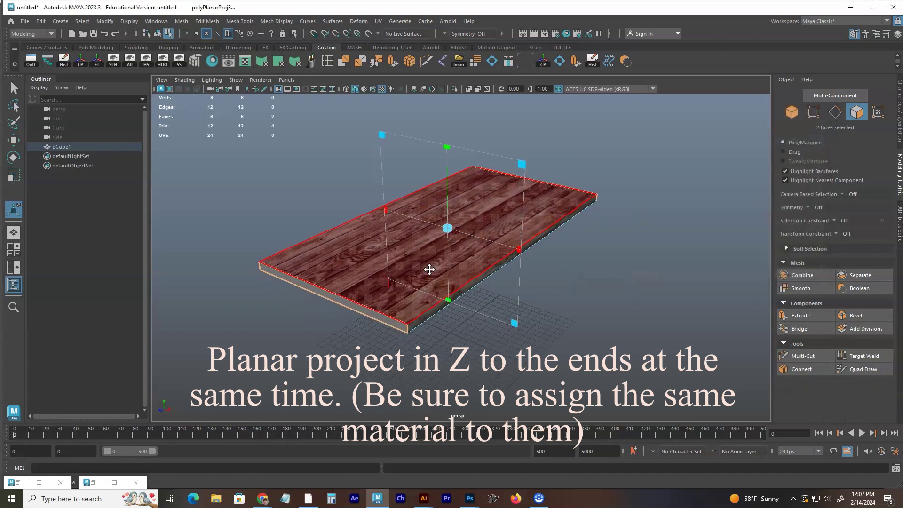
scroll(465, 224, "up", 2)
Assign the lambert2 wood material to the two end faces
left_click(236, 66)
right_click(329, 125)
left_click(329, 101)
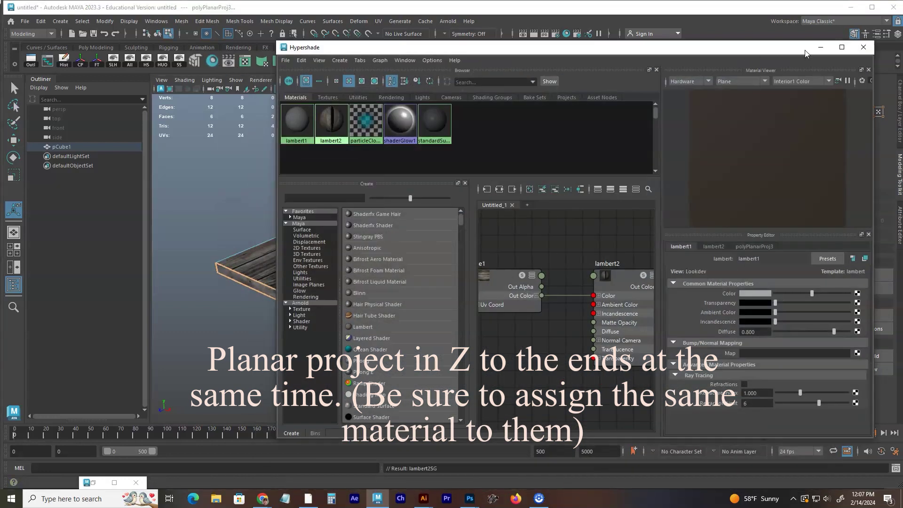
left_click(821, 47)
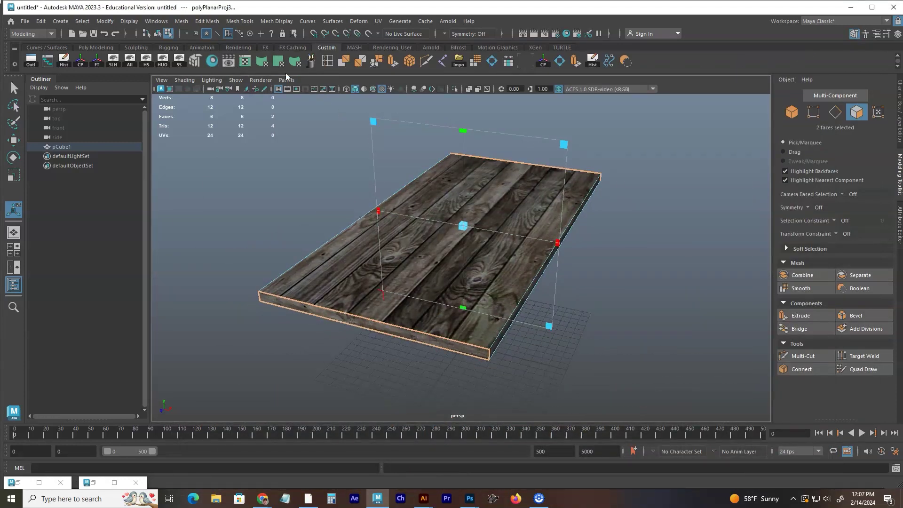
Move the end faces' thin UV shell down-left onto a wood plank
left_click(249, 64)
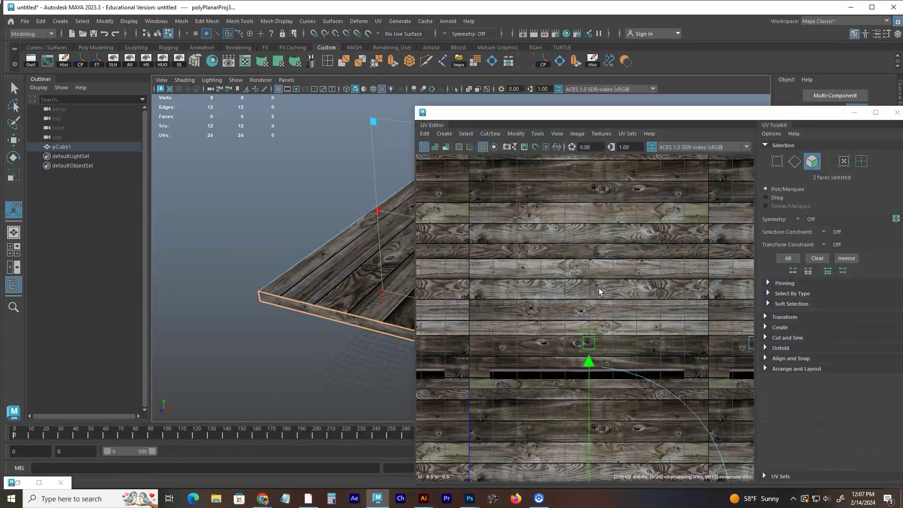
scroll(598, 288, "down", 2)
scroll(548, 266, "down", 2)
scroll(653, 281, "down", 2)
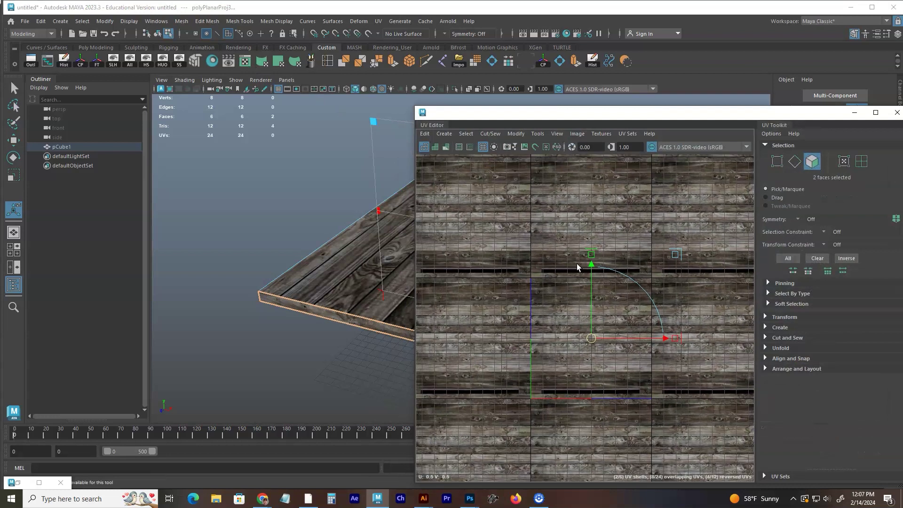
scroll(580, 264, "down", 1)
left_click_drag(611, 337, 496, 338)
middle_click_drag(497, 337, 513, 289, "alt")
mouse_move(630, 286)
left_mouse_down()
mouse_move(616, 324)
mouse_move(503, 387)
left_mouse_up()
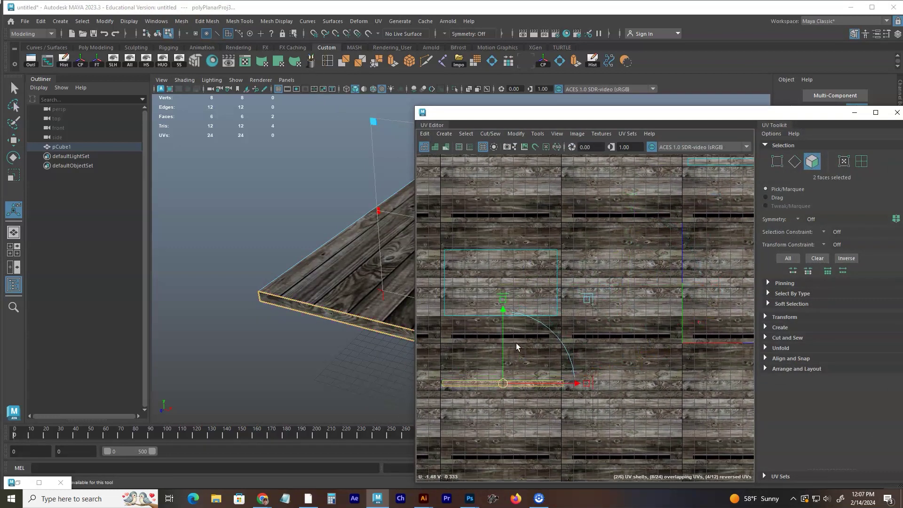
scroll(515, 343, "up", 3)
middle_click_drag(544, 337, 590, 267, "alt")
scroll(531, 284, "up", 1)
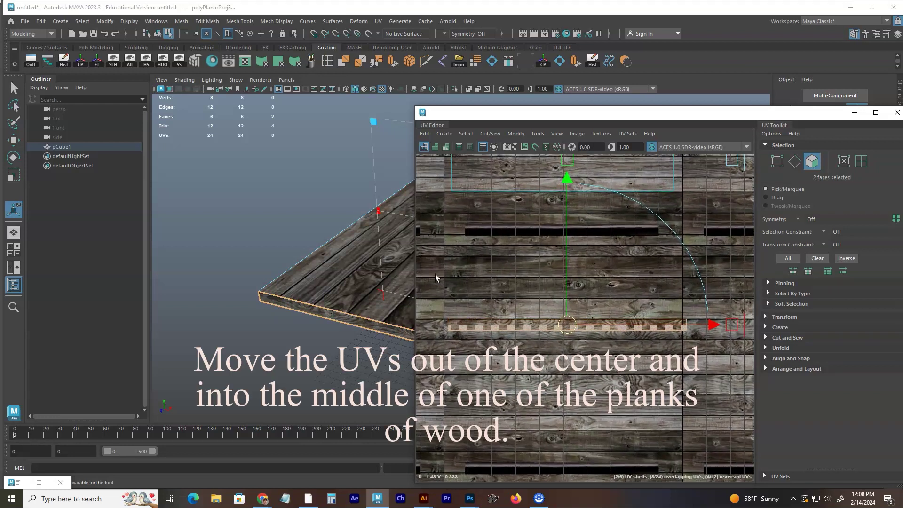
Convert to UVs, narrow the strip, and centre it in the plank
right_click_drag(437, 269, 475, 269)
left_click(482, 275)
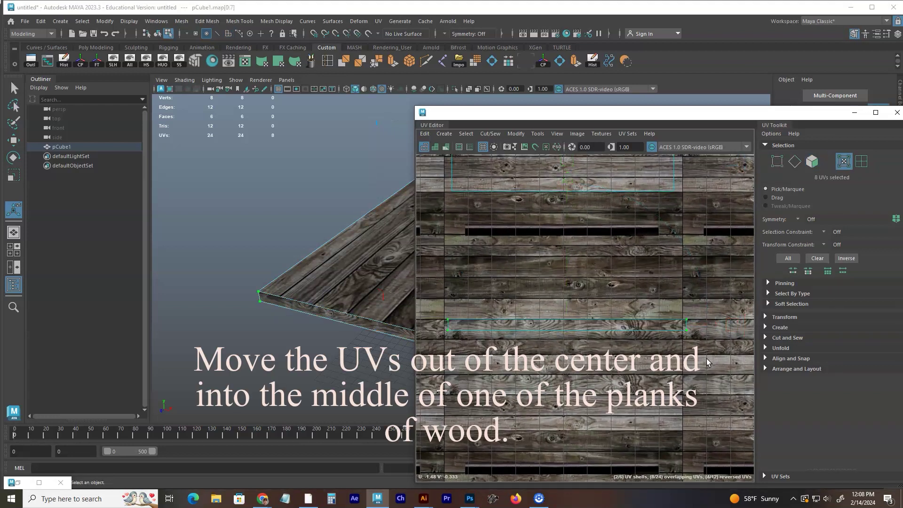
key("r")
left_click_drag(628, 325, 623, 326)
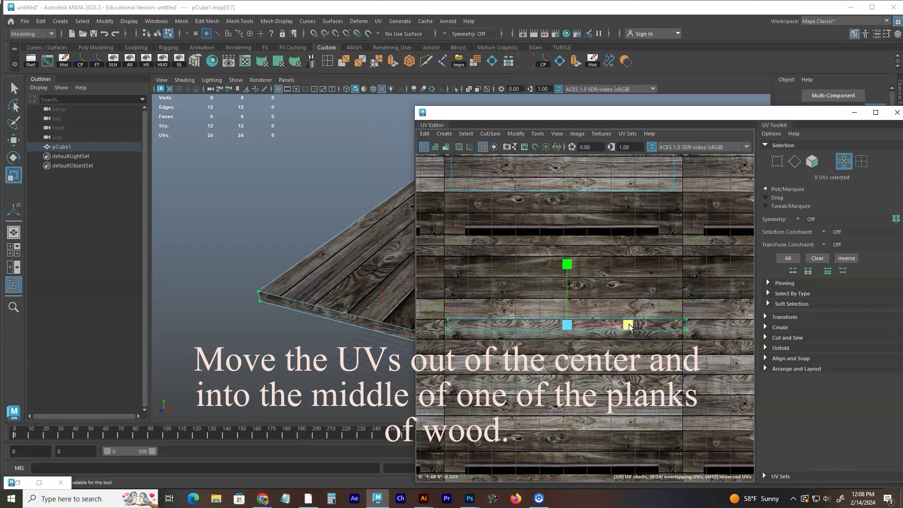
key("w")
left_click_drag(570, 264, 569, 266)
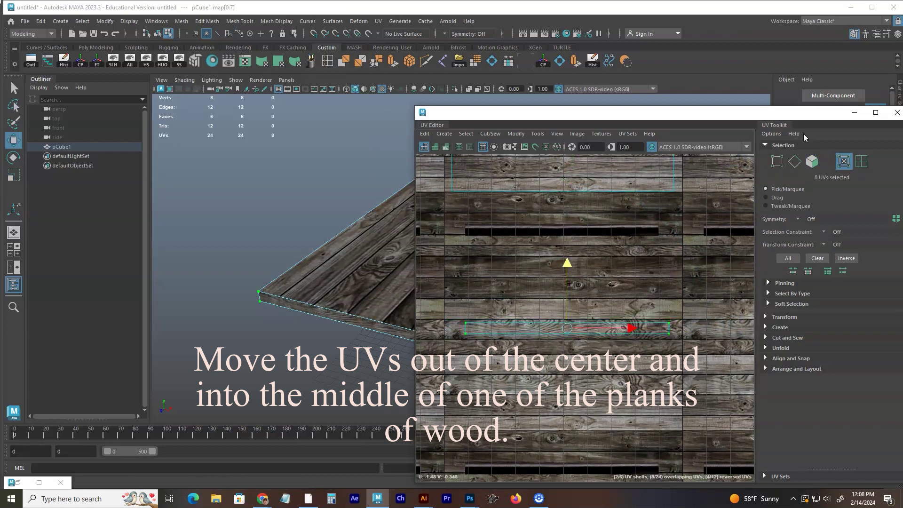
left_click(855, 112)
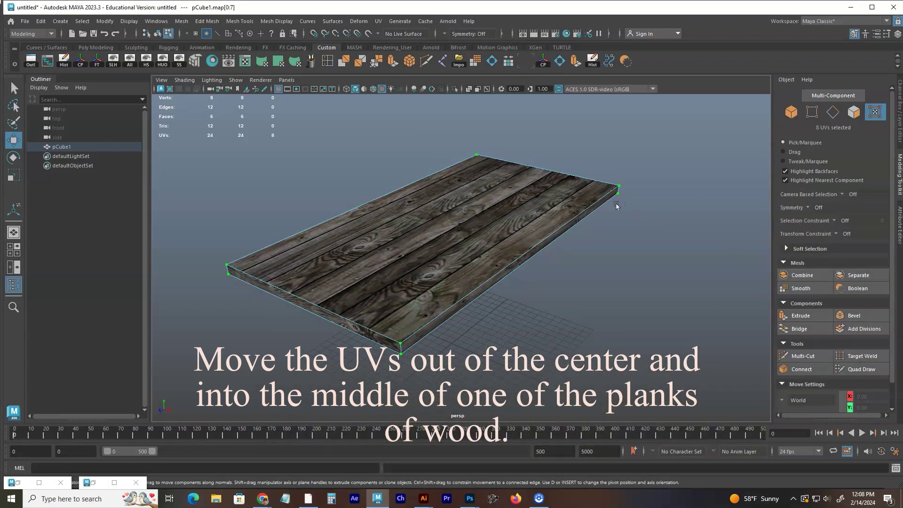
Create a polygon cylinder and scale it into a tall, thin leg under the slab
key("F8")
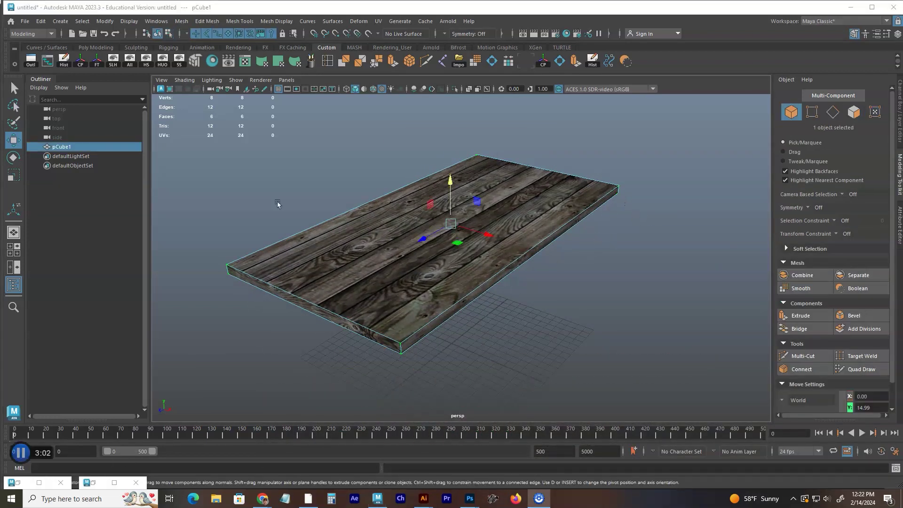
left_click(60, 21)
mouse_move(88, 57)
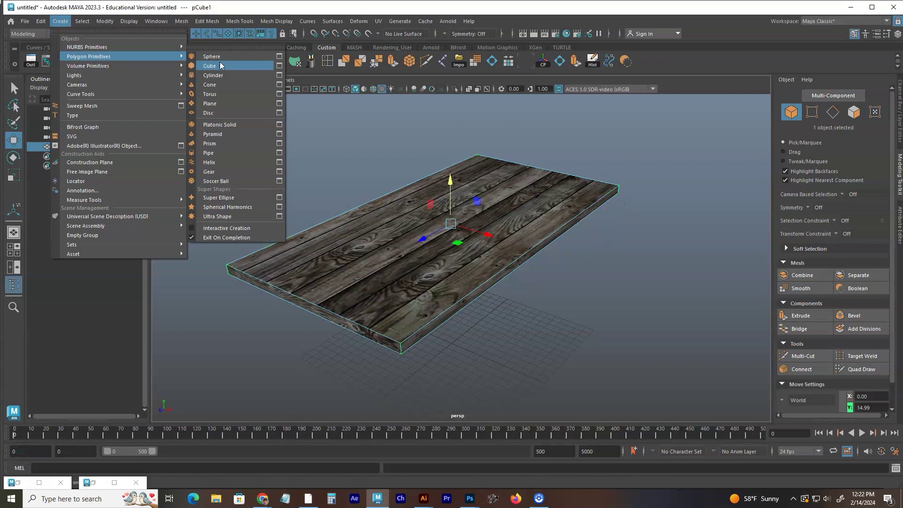
left_click(213, 75)
left_click_drag(432, 234, 426, 224, "alt")
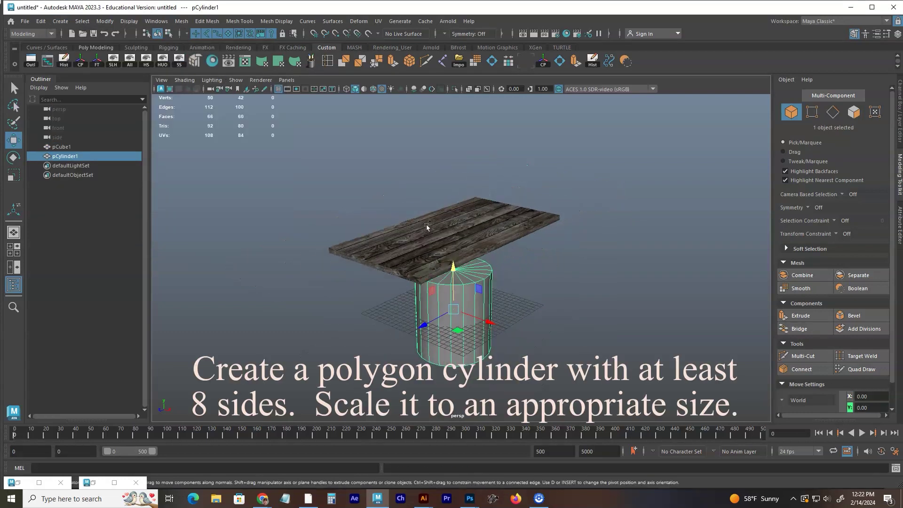
key("r")
mouse_move(454, 272)
left_mouse_down()
mouse_move(468, 285)
mouse_move(274, 307)
left_mouse_up()
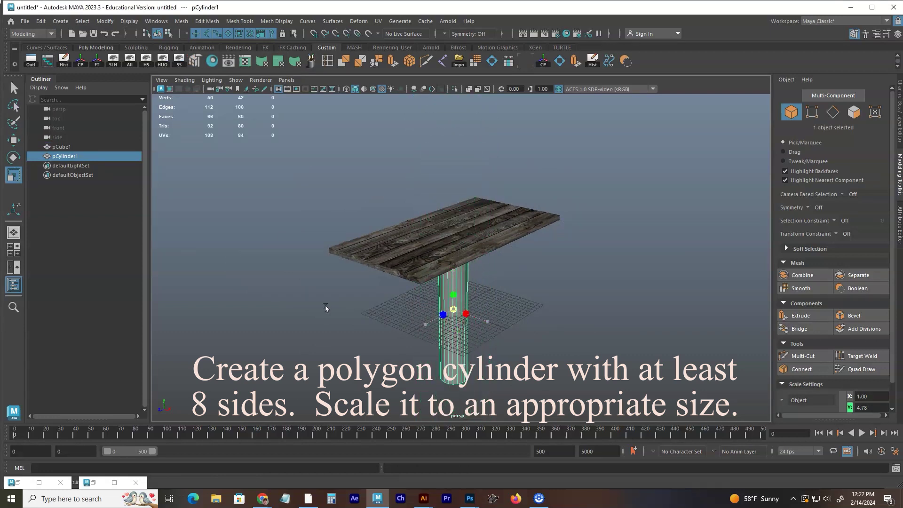
left_click_drag(454, 275, 455, 232)
left_click_drag(512, 202, 553, 244, "alt")
Select only the cylinder's 20 side faces, then return to textured shading
key("F11")
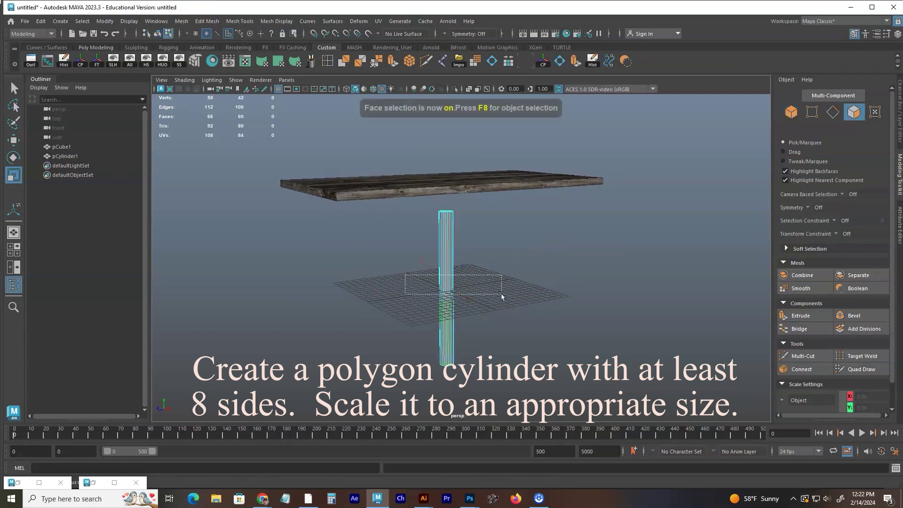
left_click_drag(501, 296, 501, 296)
key("4")
right_click_drag(479, 247, 528, 310, "alt")
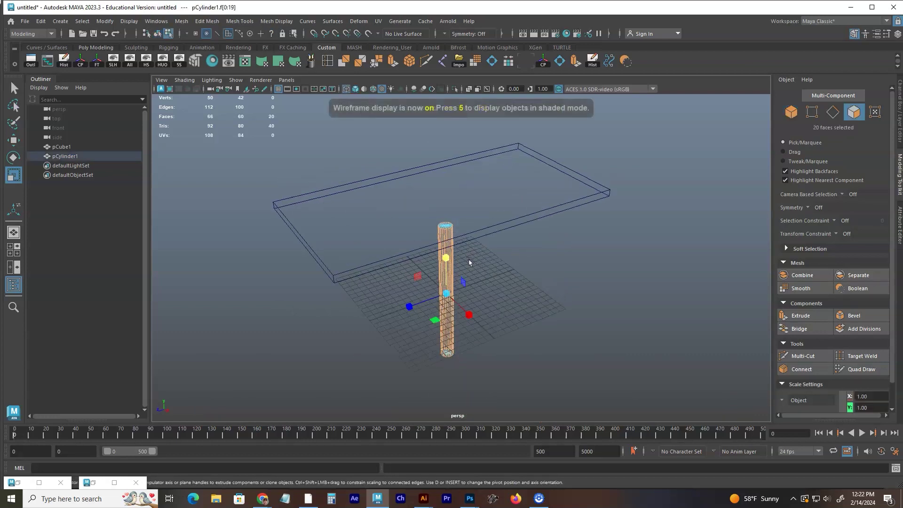
left_click_drag(528, 242, 522, 306, "alt")
key("5")
key("6")
scroll(521, 307, "down", 2)
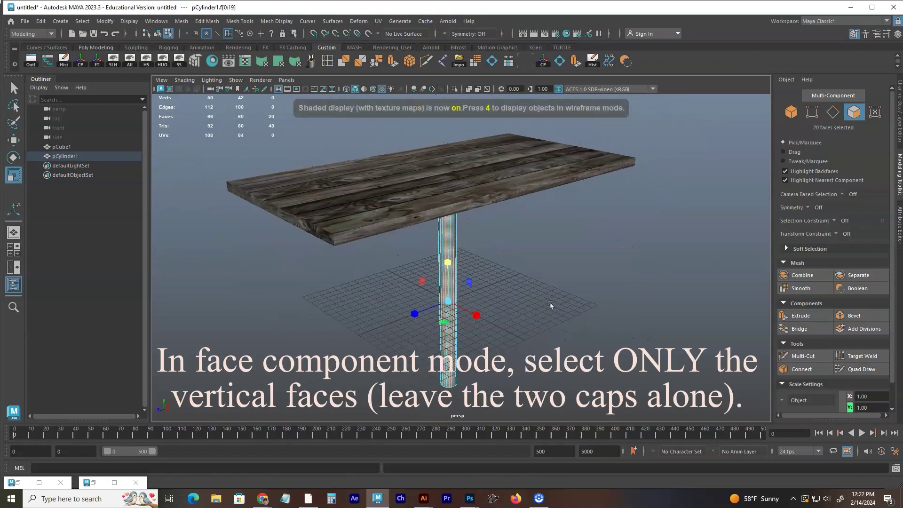
scroll(521, 307, "down", 1)
scroll(521, 308, "down", 1)
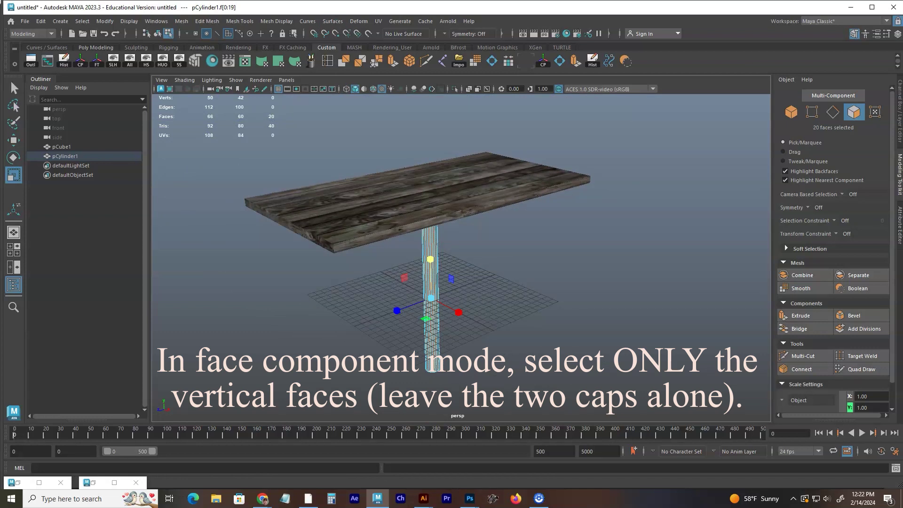
Apply a cylindrical UV projection to the leg's 20 side faces
left_click(262, 64)
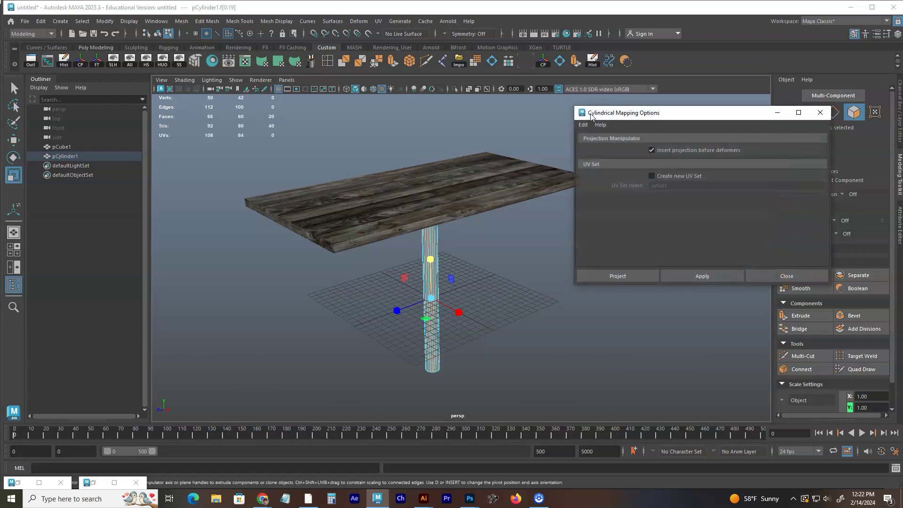
left_click(640, 275)
mouse_move(555, 255)
left_mouse_down("alt")
mouse_move(453, 241)
mouse_move(492, 243)
left_mouse_up("alt")
Assign the lambert2 wood-plank material to the leg's side faces
left_click(212, 61)
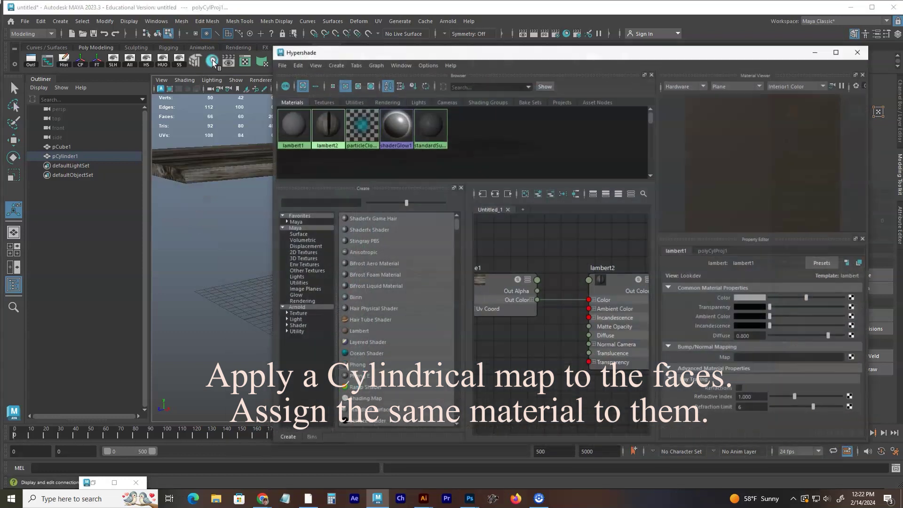
right_click(336, 113)
left_click(336, 91)
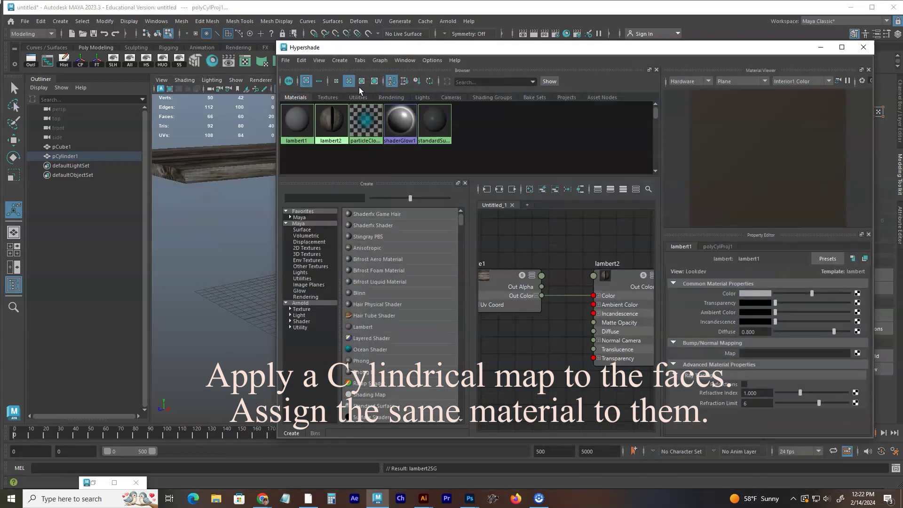
left_click(863, 47)
mouse_move(495, 196)
left_mouse_down("alt")
mouse_move(582, 182)
mouse_move(352, 226)
mouse_move(431, 222)
mouse_move(282, 221)
left_mouse_up("alt")
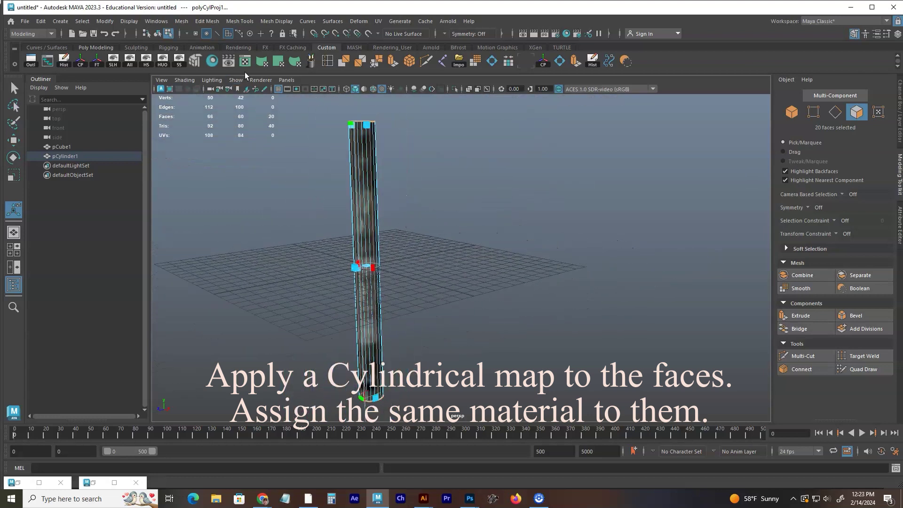
In the UV Editor, select all 42 leg UVs and rotate the shell 90 degrees upright
left_click(245, 63)
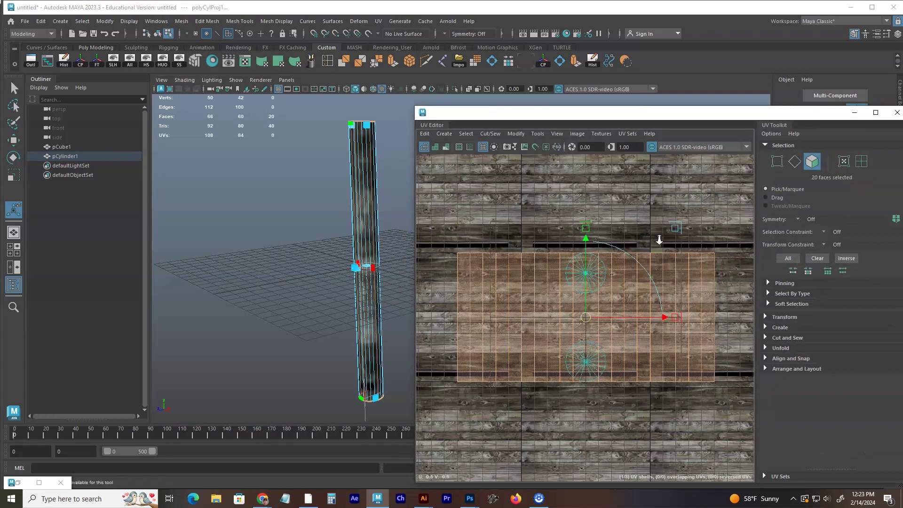
mouse_move(578, 232)
middle_mouse_down("alt")
mouse_move(573, 311)
mouse_move(579, 170)
middle_mouse_up("alt")
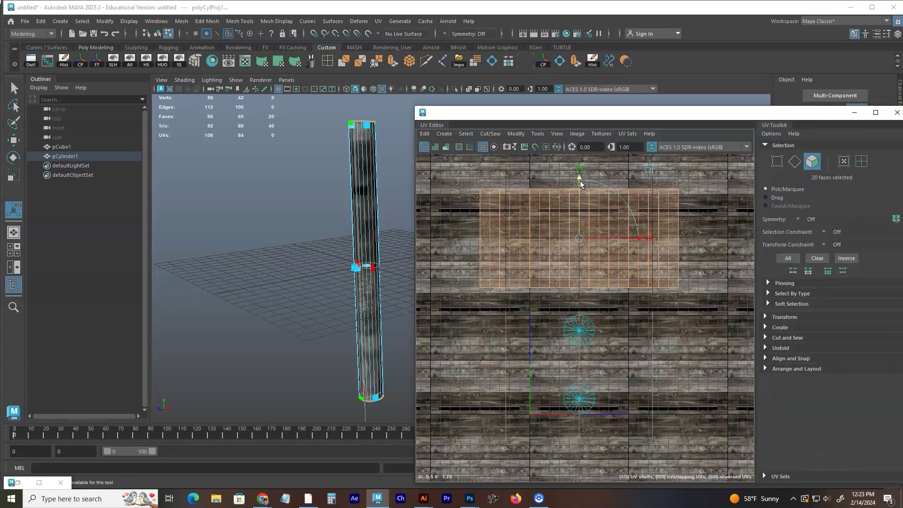
right_click_drag(458, 167, 493, 171)
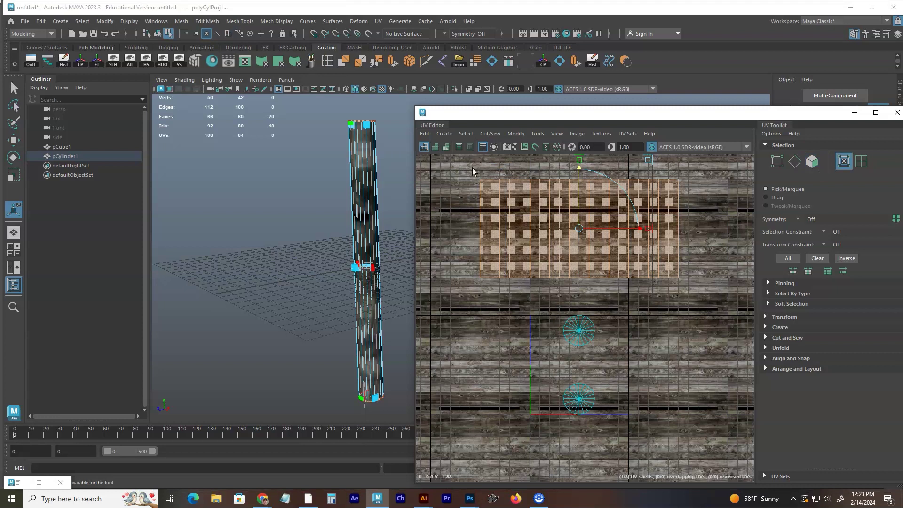
left_click_drag(701, 287, 696, 277)
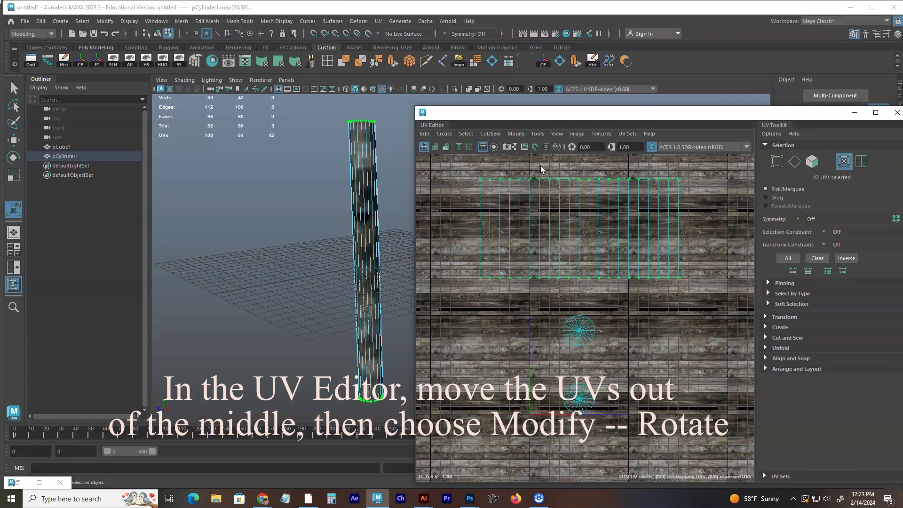
left_click(520, 133)
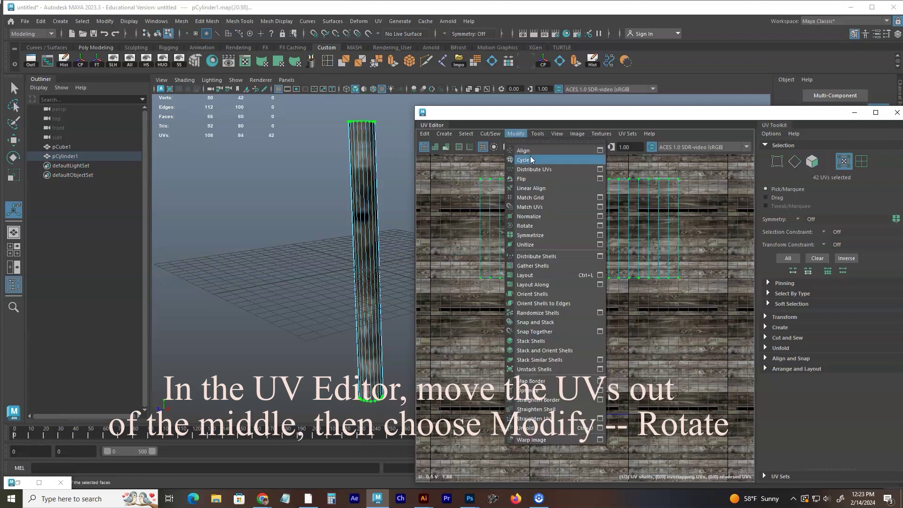
left_click(536, 222)
middle_click_drag(577, 224, 595, 275, "alt")
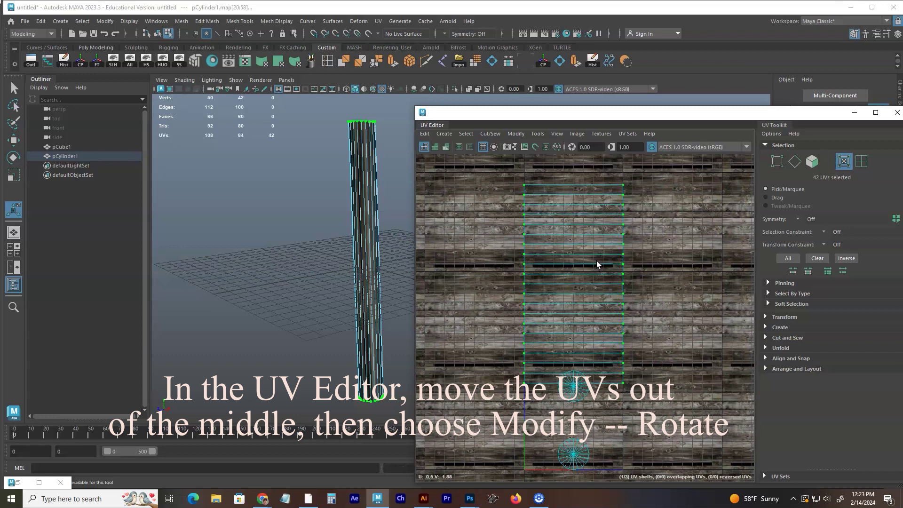
Squash the UV strip into a short band and move it onto the dark pipe strip
key("r")
left_click_drag(574, 227, 579, 284)
key("f")
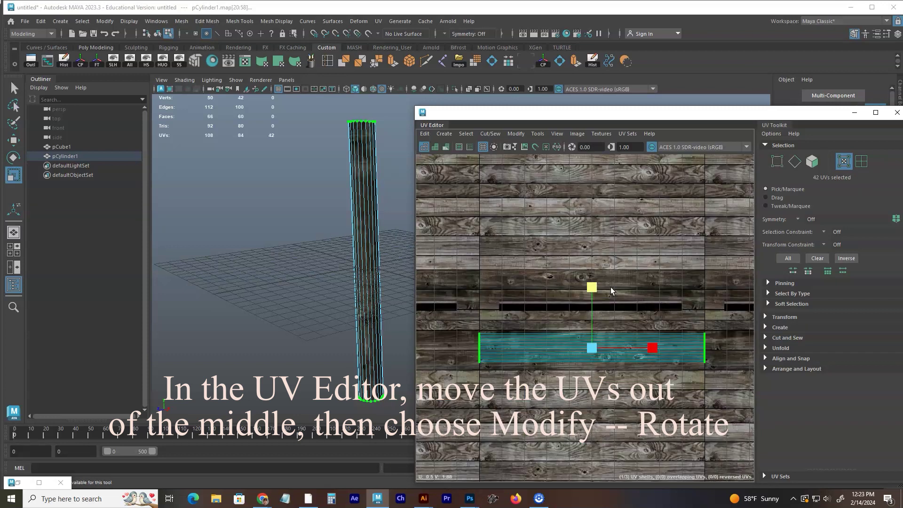
key("w")
mouse_move(593, 287)
left_mouse_down()
mouse_move(592, 248)
mouse_move(599, 284)
left_mouse_up()
key("r")
middle_click_drag(596, 280, 583, 239, "alt")
Nudge the UV band vertically onto the strip and narrow it horizontally
key("w")
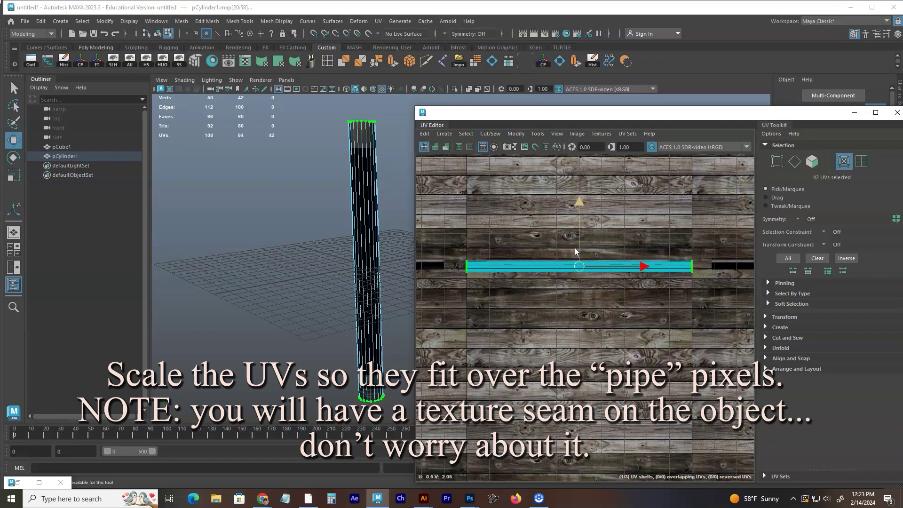
scroll(569, 252, "up", 3)
left_click_drag(559, 227, 560, 215)
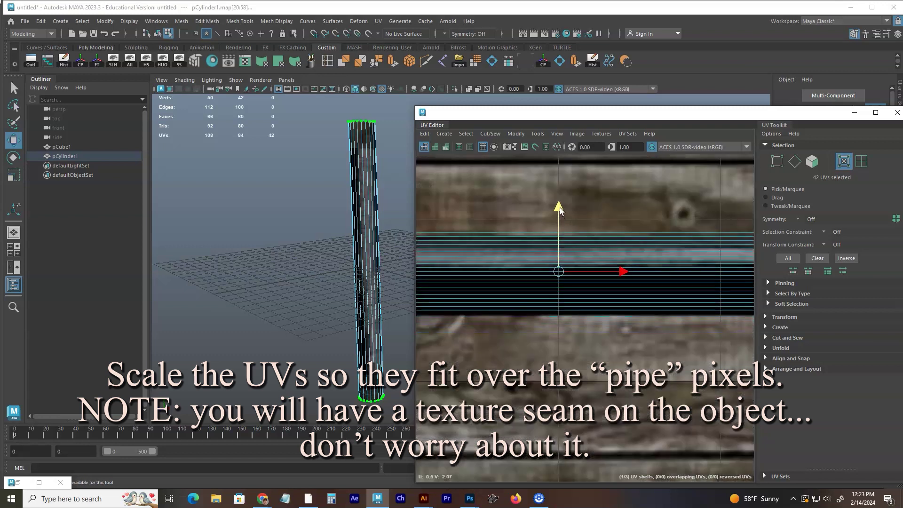
scroll(560, 215, "down", 3)
scroll(625, 204, "down", 2)
middle_click_drag(624, 204, 630, 249, "alt")
scroll(631, 245, "down", 2)
key("r")
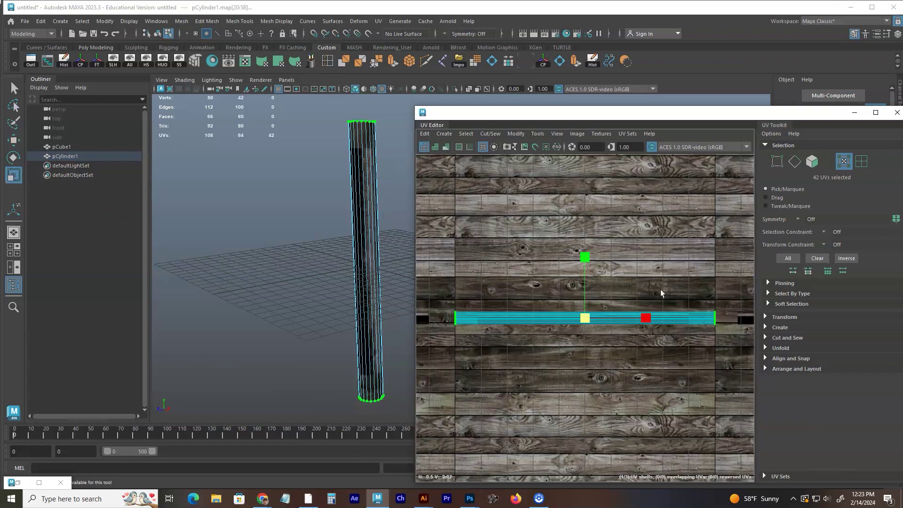
left_click_drag(648, 314, 635, 314)
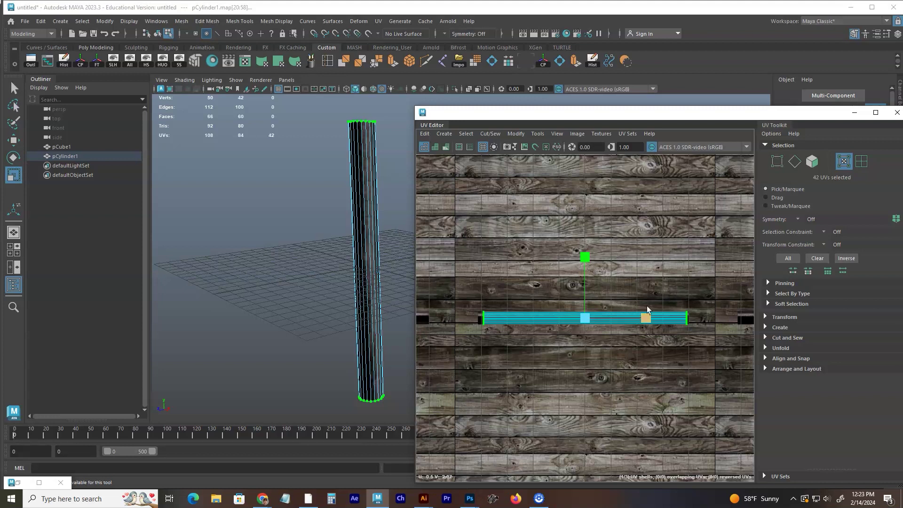
Minimize the UV Editor and reselect the cylinder leg in face mode
left_click(854, 113)
key("F8")
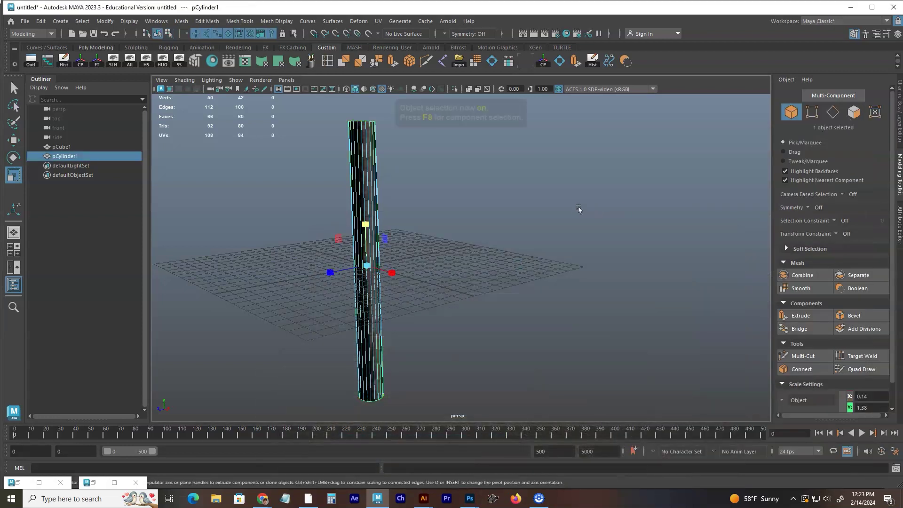
left_click(576, 213)
mouse_move(489, 221)
left_mouse_down("alt")
mouse_move(486, 237)
mouse_move(632, 216)
mouse_move(591, 195)
mouse_move(577, 225)
mouse_move(585, 202)
mouse_move(570, 201)
left_mouse_up("alt")
left_click(528, 221)
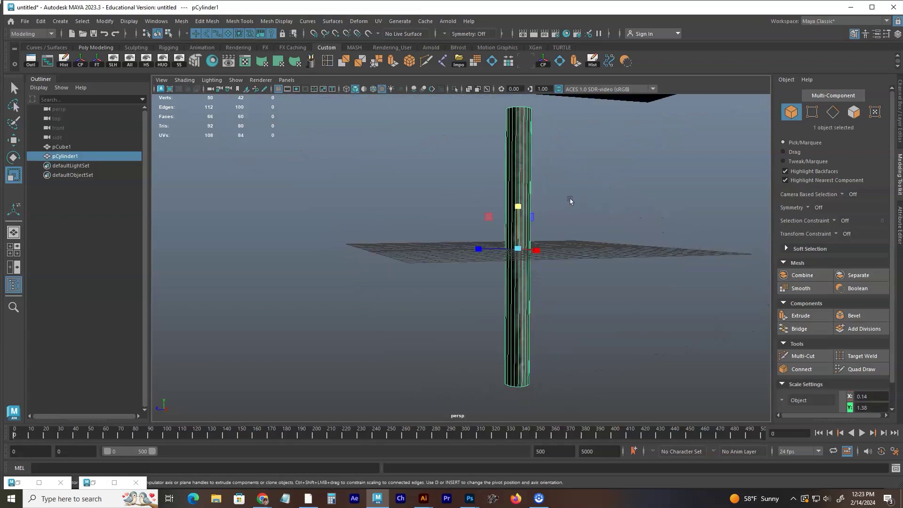
key("F8")
Select both end-cap faces and project planar UVs onto them along the Y axis
left_click_drag(484, 123, 553, 137, "alt")
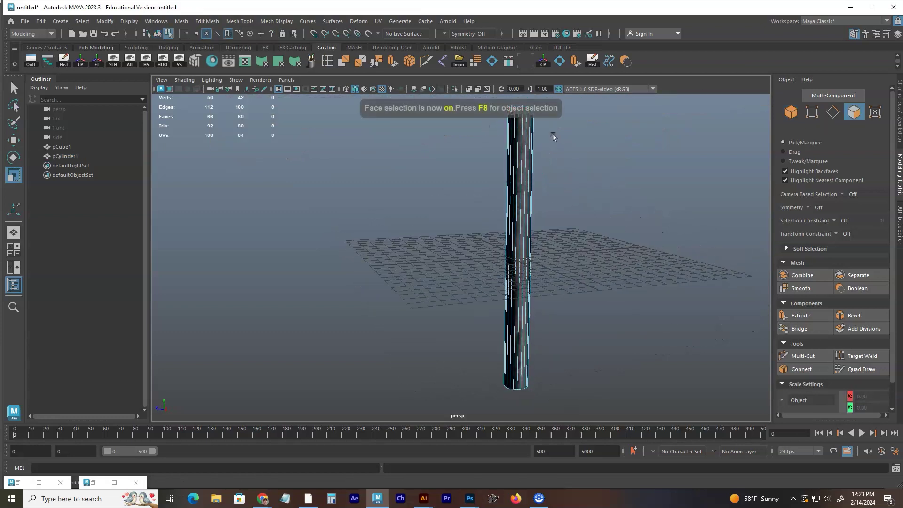
left_click_drag(625, 191, 587, 188, "alt")
left_click_drag(479, 127, 574, 366)
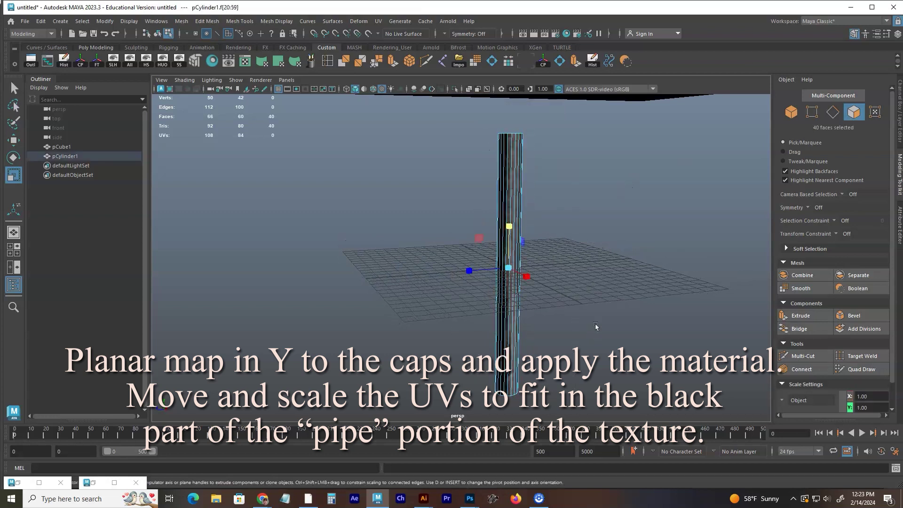
left_click_drag(589, 275, 411, 121, "alt")
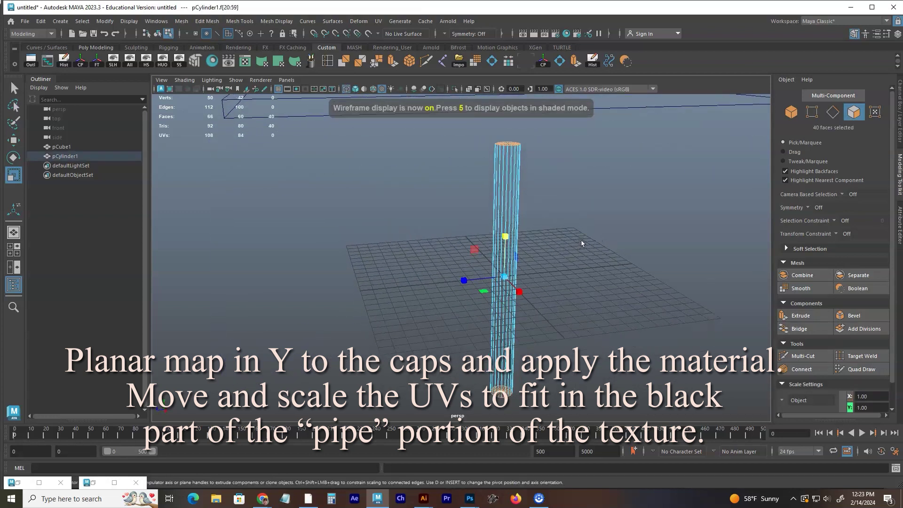
double_click(278, 60)
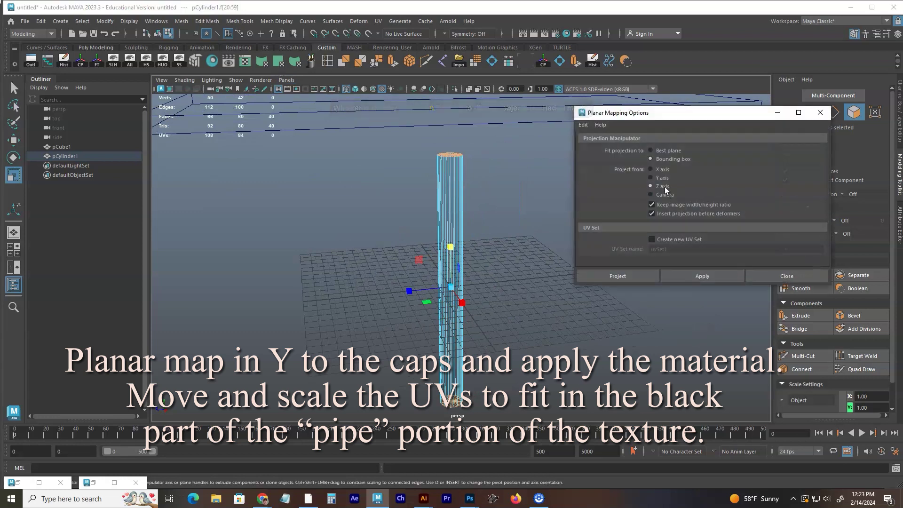
left_click(645, 276)
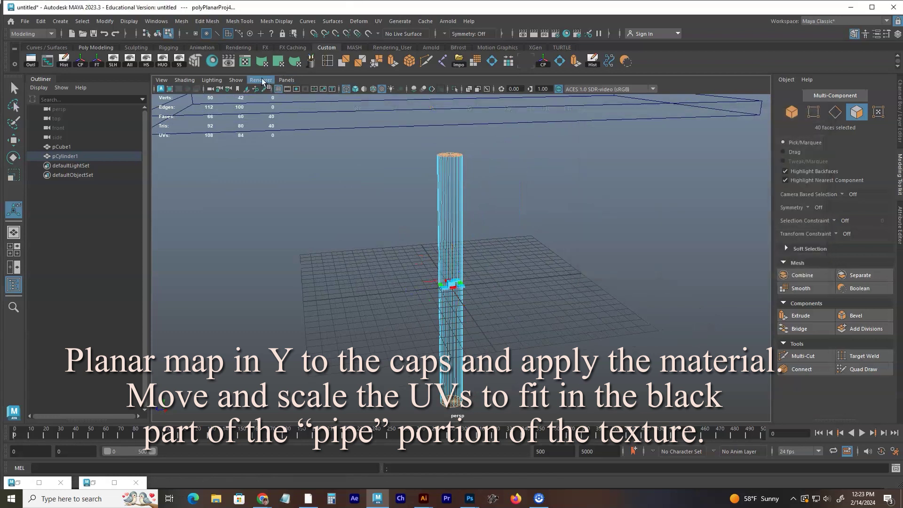
Assign lambert2 wood material to the caps and view their circular UVs in the UV Editor
left_click(245, 61)
right_click_drag(331, 115, 333, 91)
left_click(820, 47)
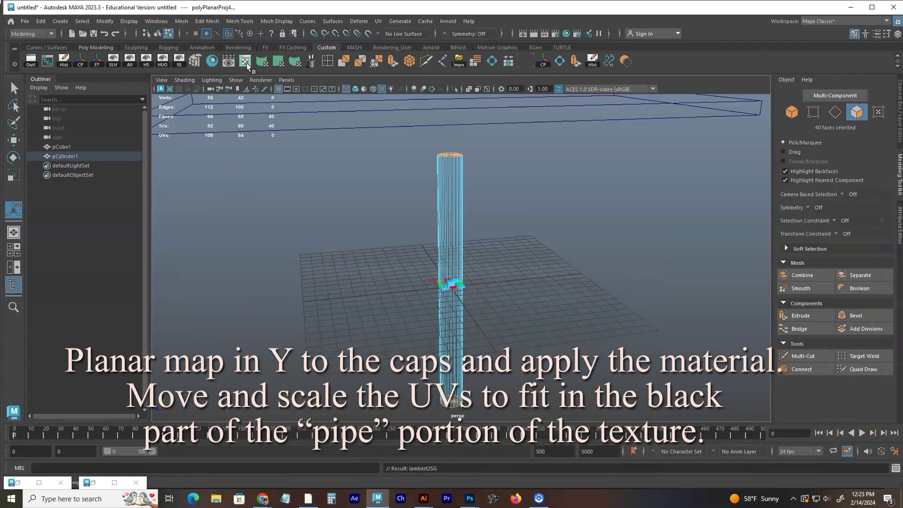
left_click(245, 61)
scroll(663, 252, "down", 1)
scroll(611, 235, "down", 1)
scroll(587, 226, "down", 1)
scroll(573, 216, "down", 1)
Shrink the circular cap UV shell to a small disc inside the black pipe strip
left_click_drag(537, 235, 546, 395)
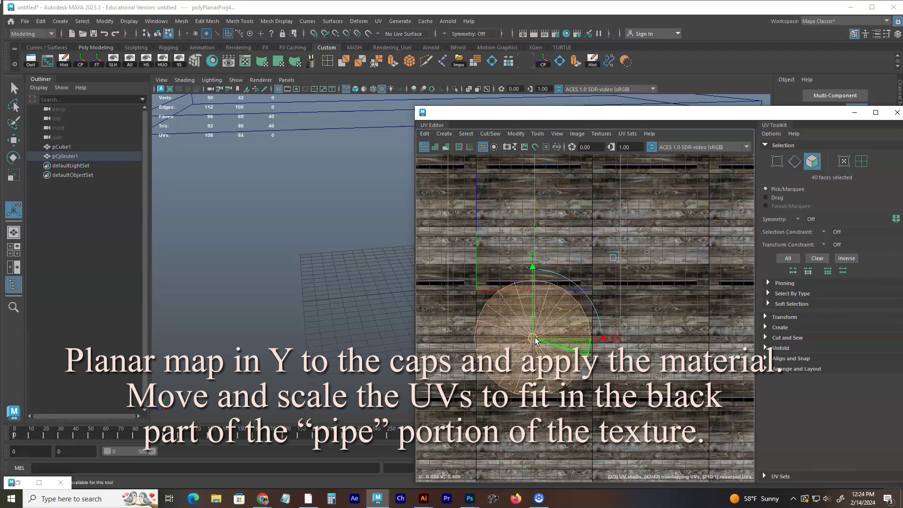
key("r")
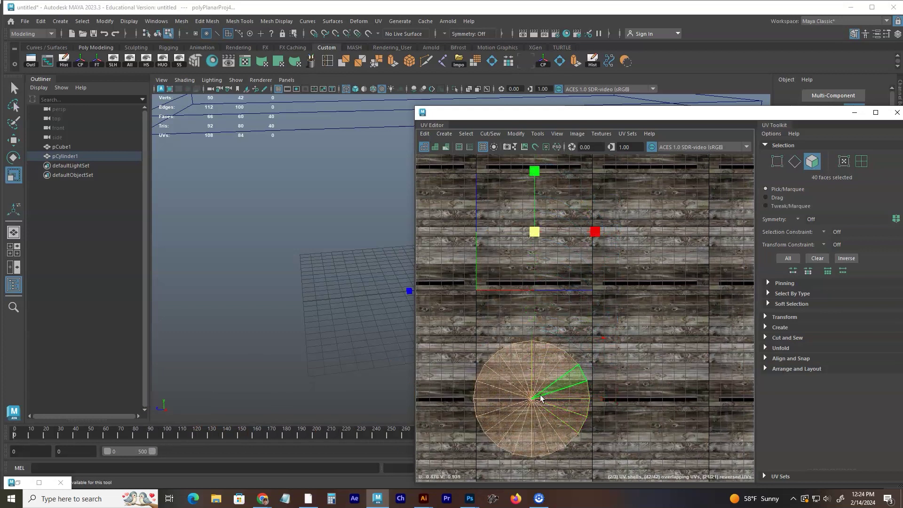
middle_click_drag(566, 373, 572, 317, "alt")
right_click_drag(453, 279, 457, 267)
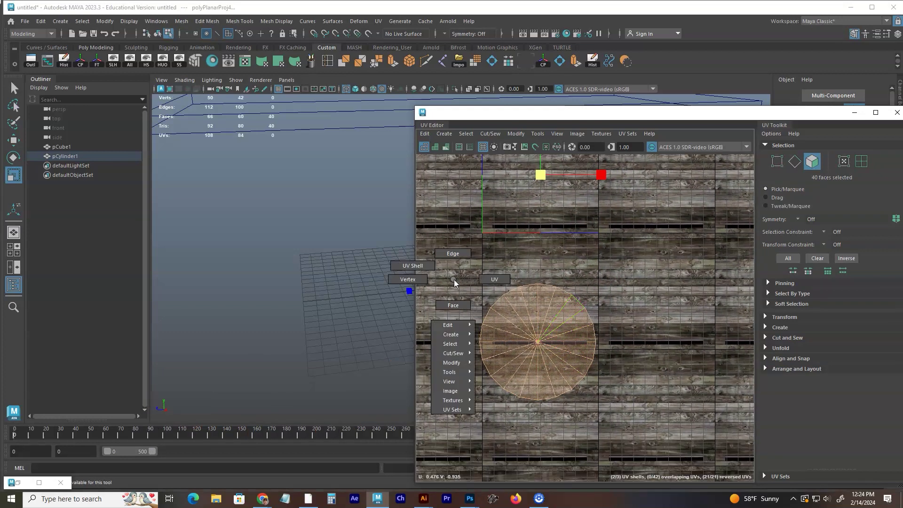
left_click_drag(456, 267, 641, 438)
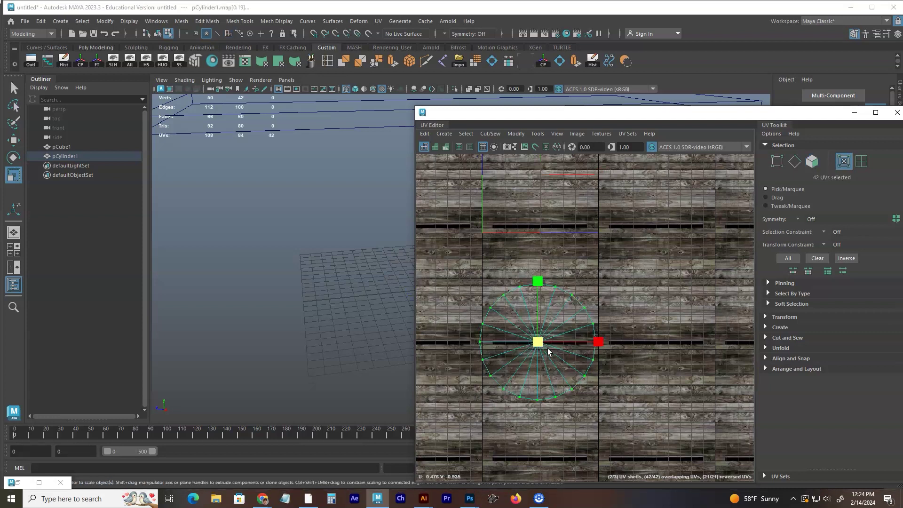
key("f")
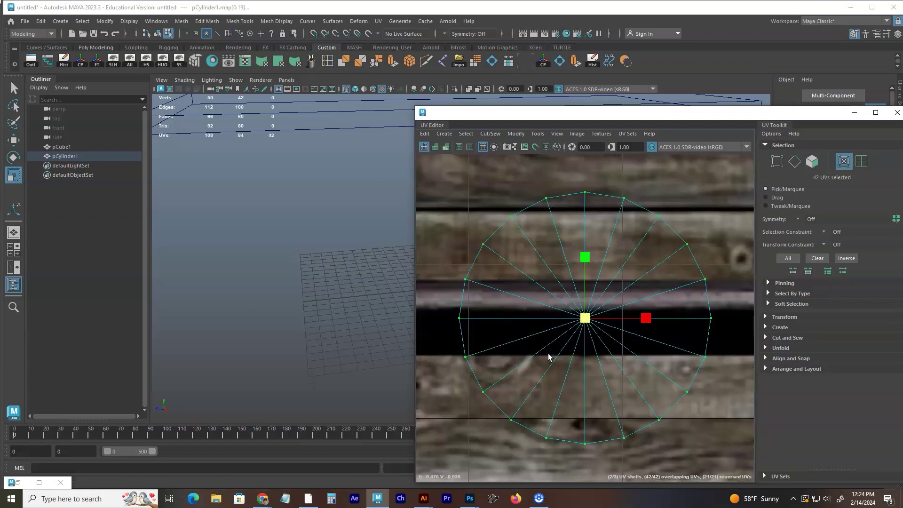
left_click_drag(584, 317, 564, 322)
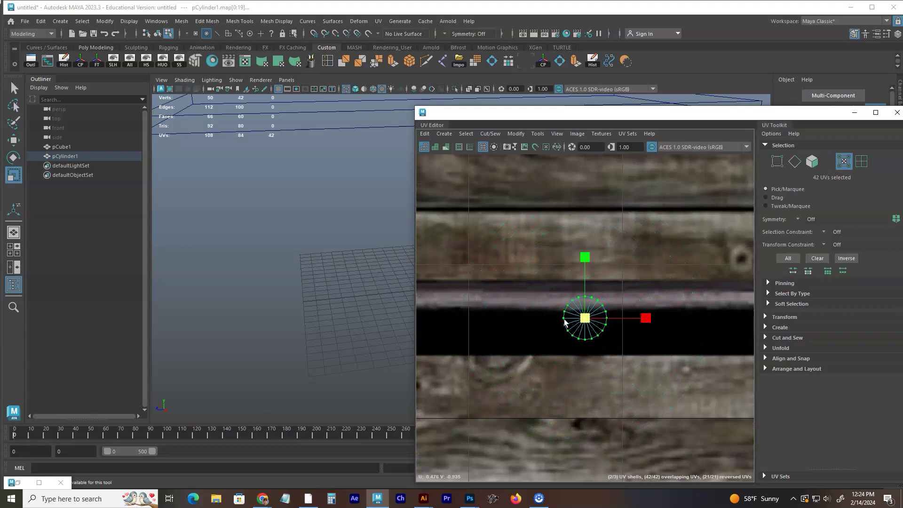
key("w")
left_click_drag(585, 254, 585, 269)
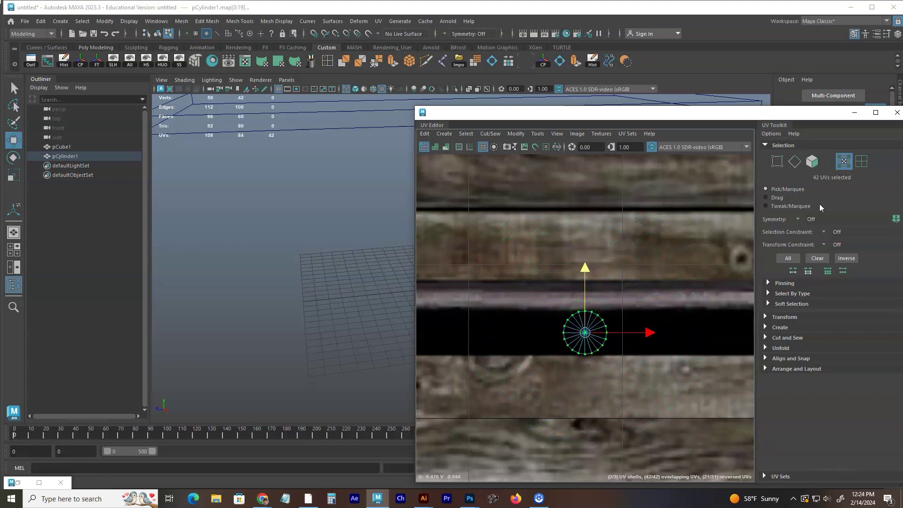
left_click(896, 112)
Show textures, switch to a wireframe top view, and move the leg to the tabletop's upper-left corner
key("F8")
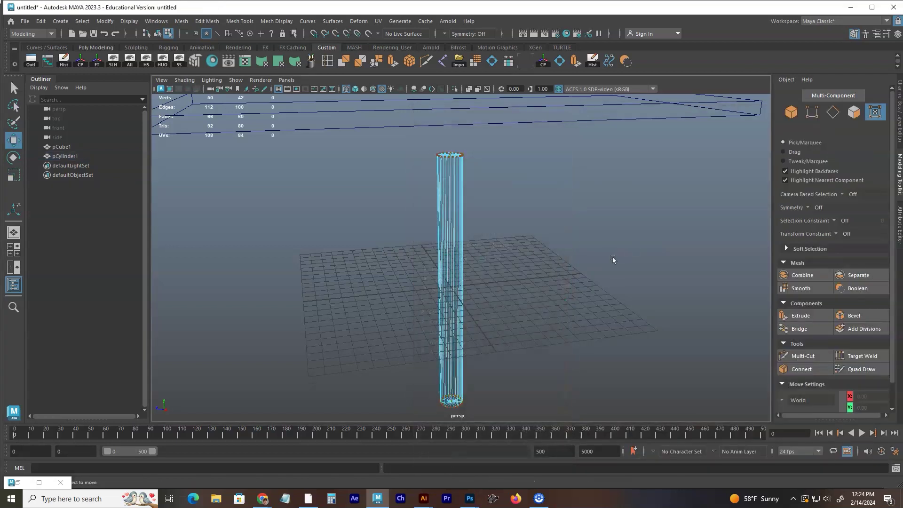
key("6")
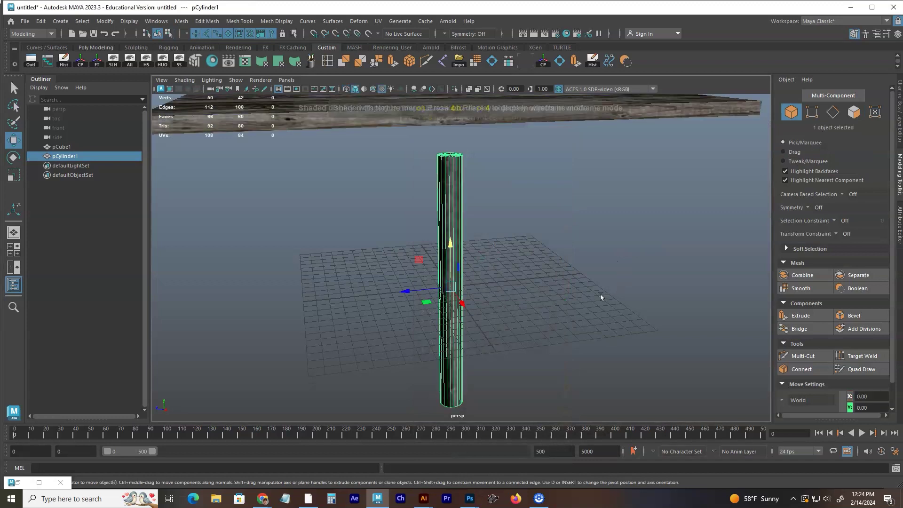
left_click(600, 298)
left_click_drag(516, 249, 506, 199, "alt")
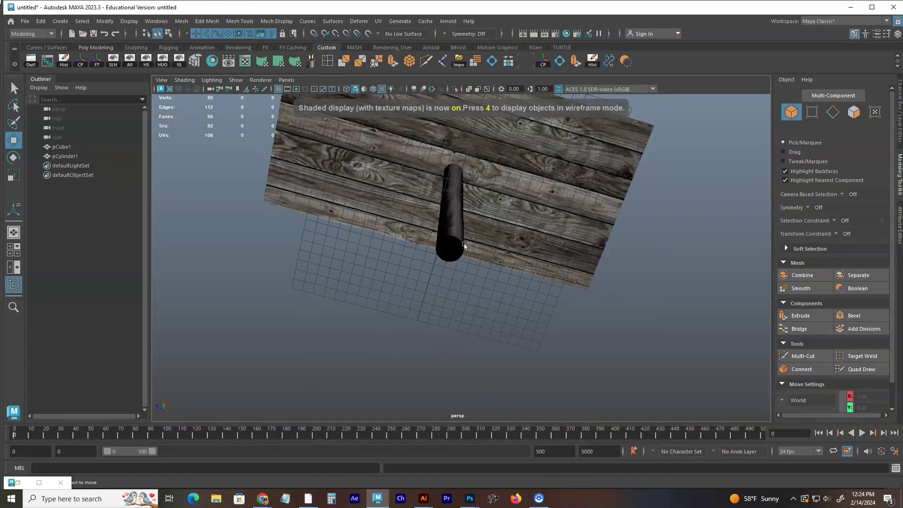
left_click(464, 246)
key("space")
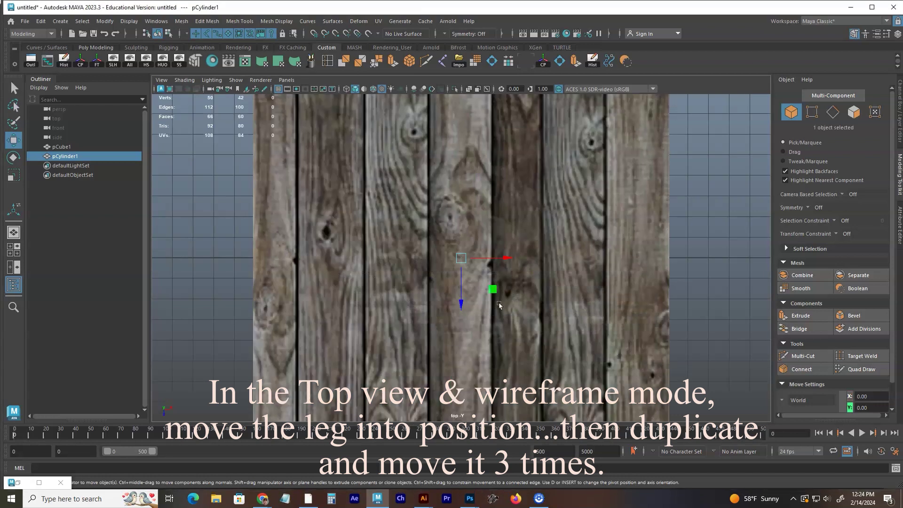
key("4")
scroll(457, 278, "down", 3)
scroll(458, 279, "down", 3)
scroll(447, 287, "down", 3)
left_click_drag(458, 273, 412, 171)
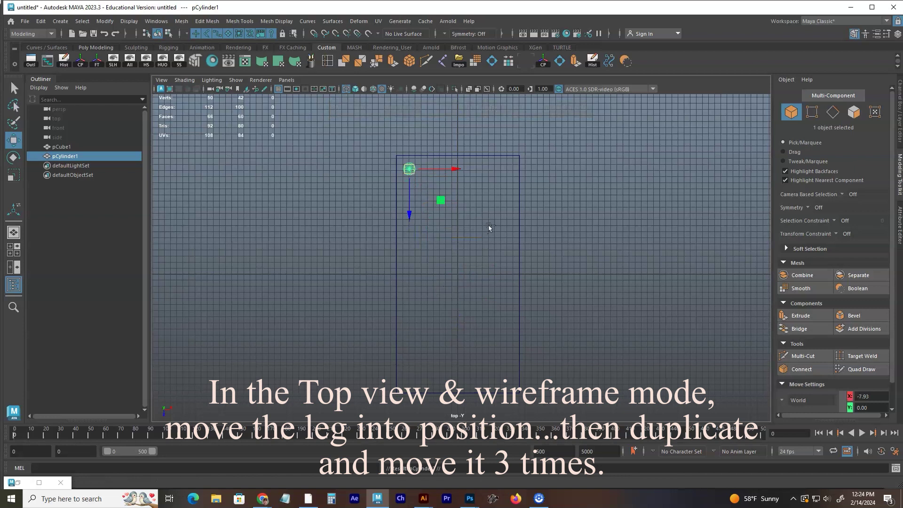
Duplicate the leg into the upper-right and both bottom corners of the tabletop
key("ctrl+d")
left_click_drag(456, 171, 553, 184)
left_click(410, 169, "shift")
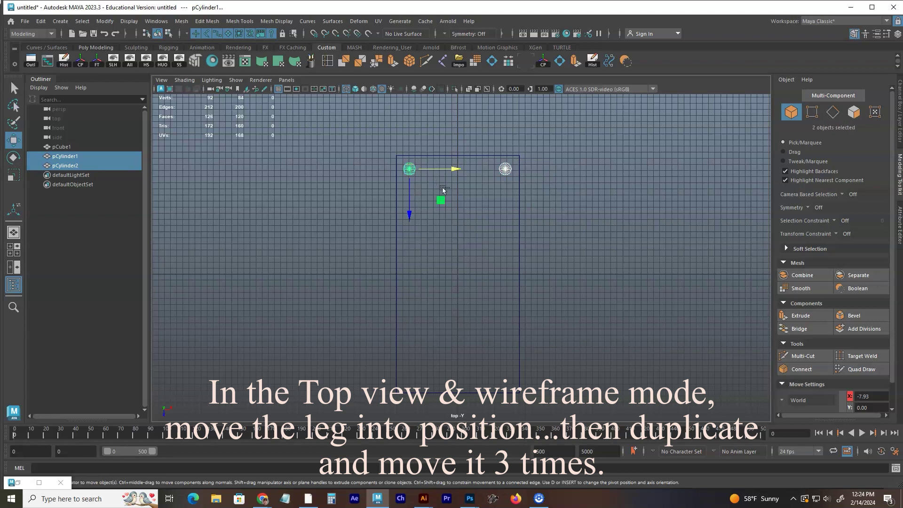
key("ctrl+d")
left_click_drag(415, 217, 412, 426)
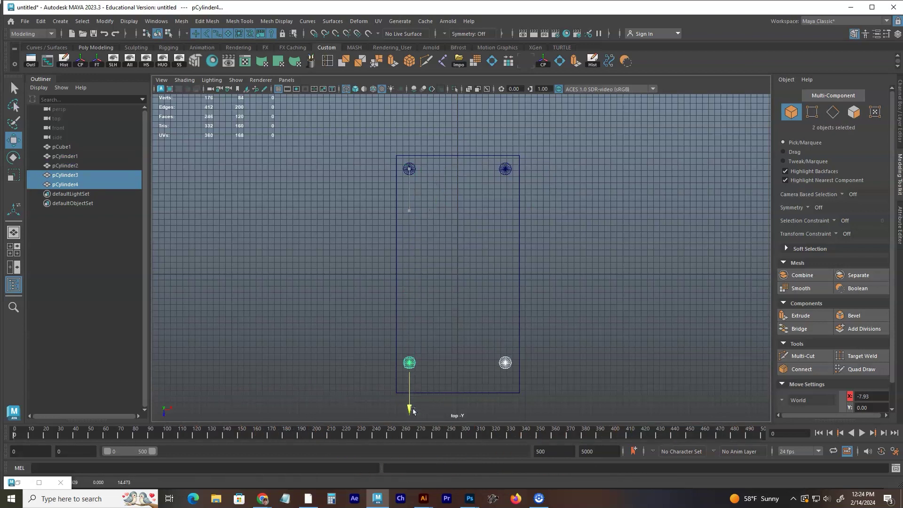
key("space")
left_click_drag(438, 392, 482, 393)
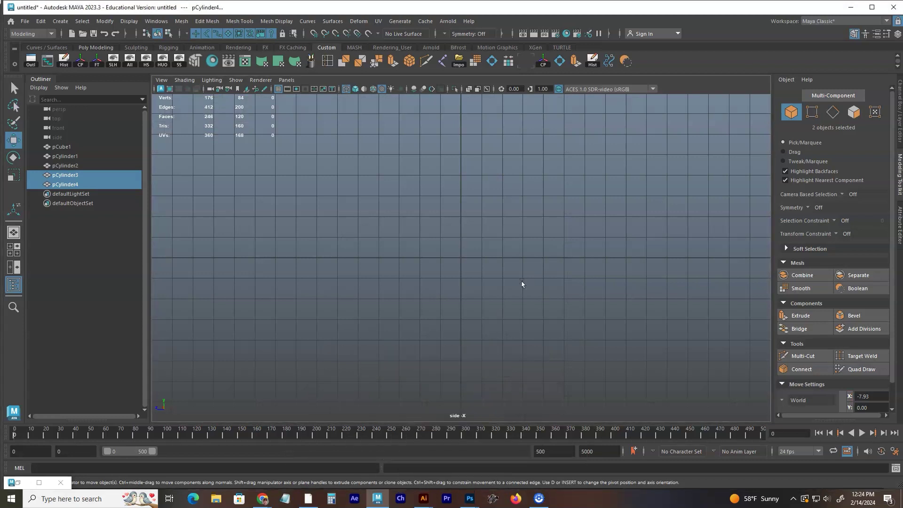
Raise all four legs in side view into the tabletop, then select every part in perspective
key("f")
scroll(536, 268, "down", 2)
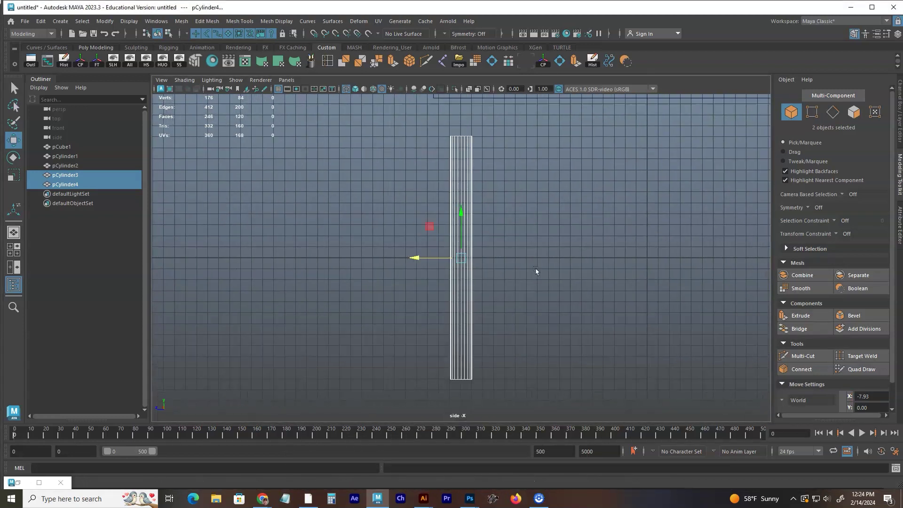
scroll(519, 264, "down", 3)
scroll(512, 264, "down", 2)
left_click_drag(325, 334, 673, 399)
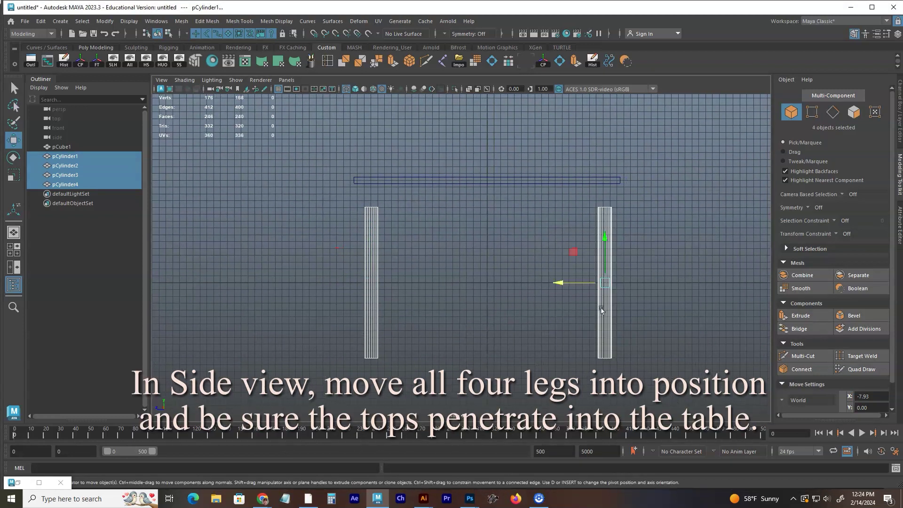
left_click_drag(605, 236, 605, 219)
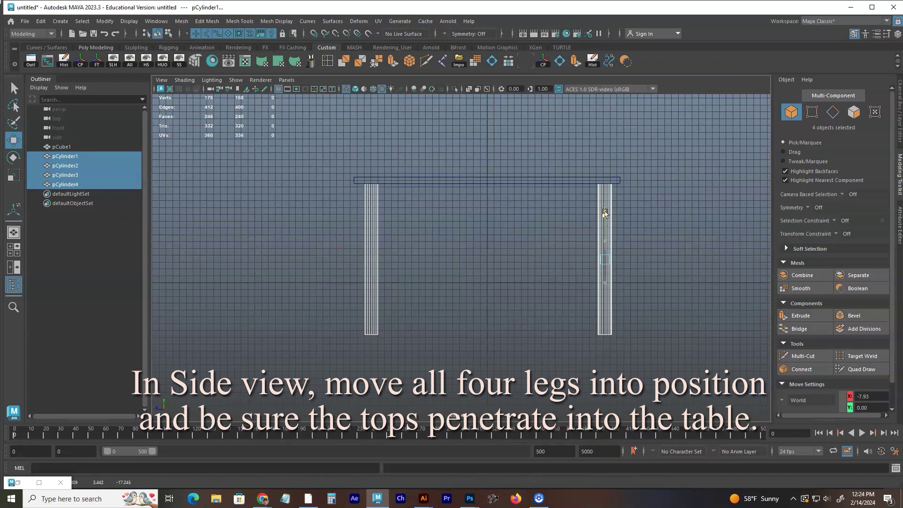
key("space")
mouse_move(539, 207)
left_mouse_down()
mouse_move(525, 199)
mouse_move(495, 221)
left_mouse_up()
scroll(525, 199, "down", 5)
left_click_drag(272, 148, 631, 318)
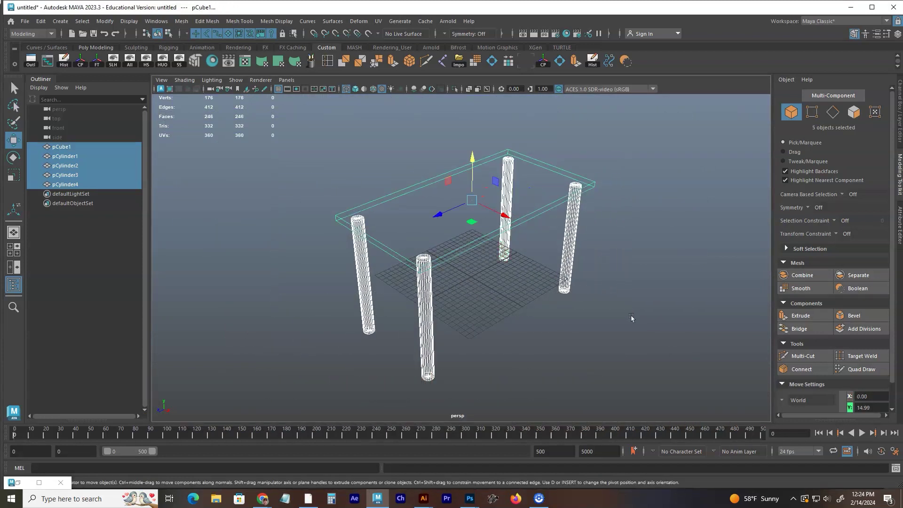
Switch to textured shading and combine the tabletop and four legs into one mesh
key("5")
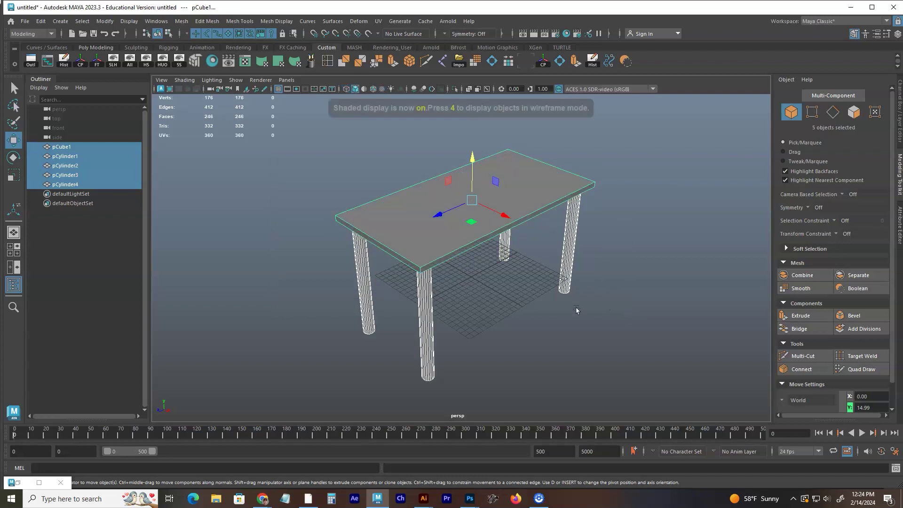
key("6")
mouse_move(540, 292)
left_mouse_down("alt")
mouse_move(524, 288)
mouse_move(533, 281)
left_mouse_up("alt")
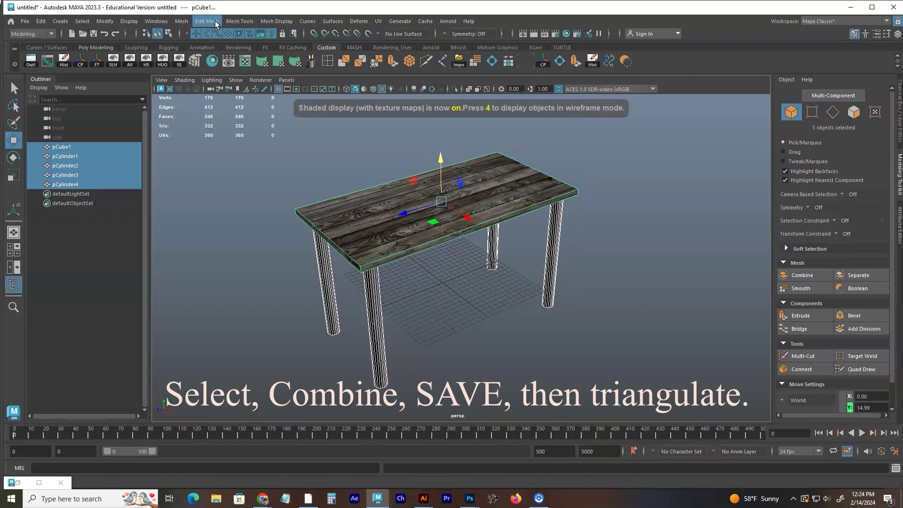
left_click(181, 21)
left_click(198, 56)
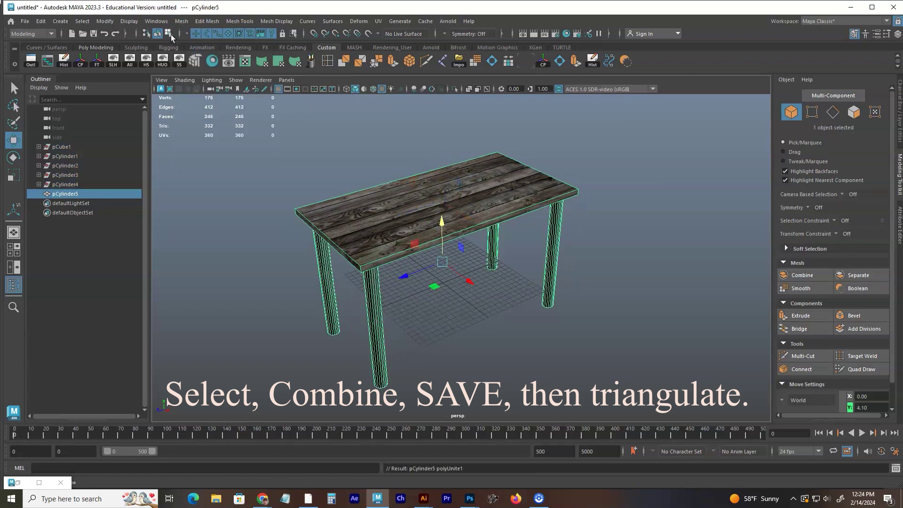
Triangulate the combined table mesh and delete its construction history
left_click(181, 22)
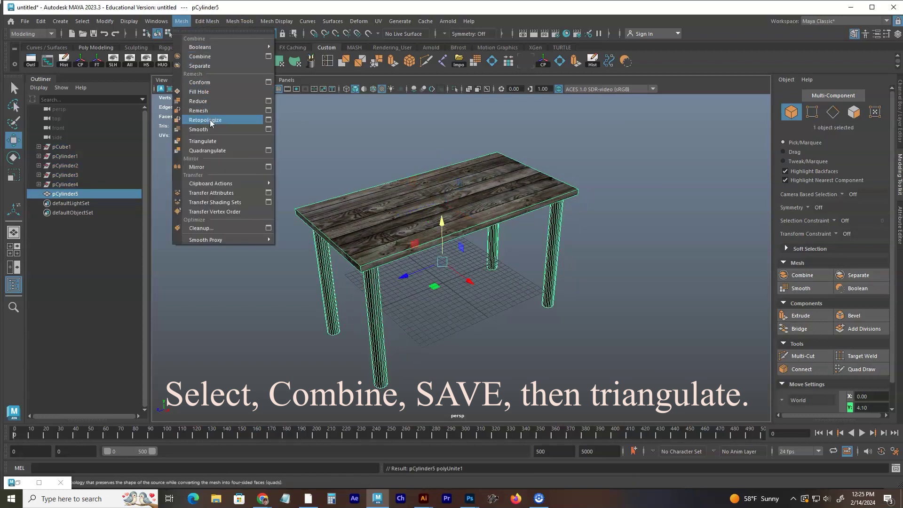
left_click(213, 141)
left_click(252, 163)
left_click(456, 218)
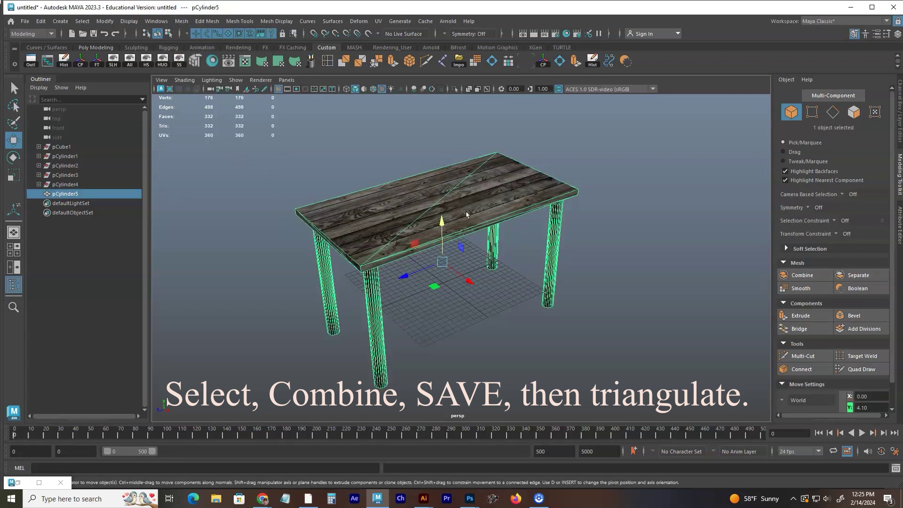
left_click(64, 61)
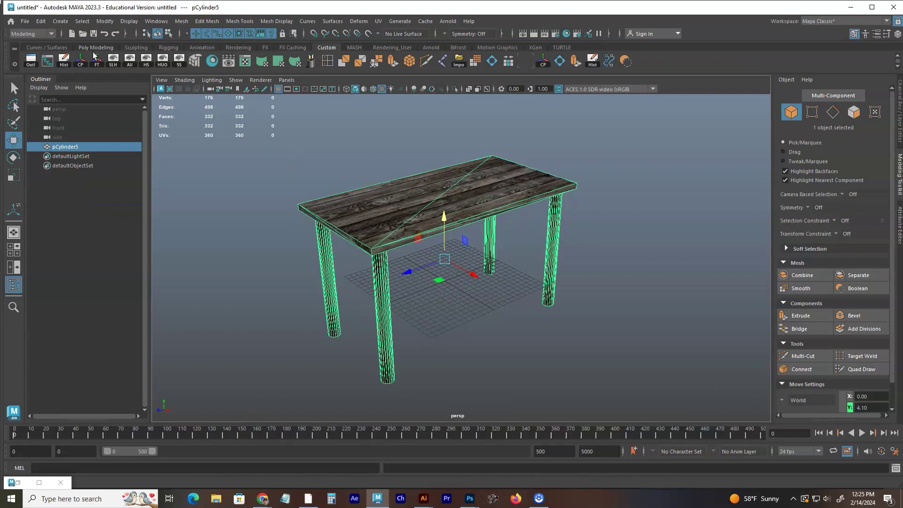
left_click(25, 21)
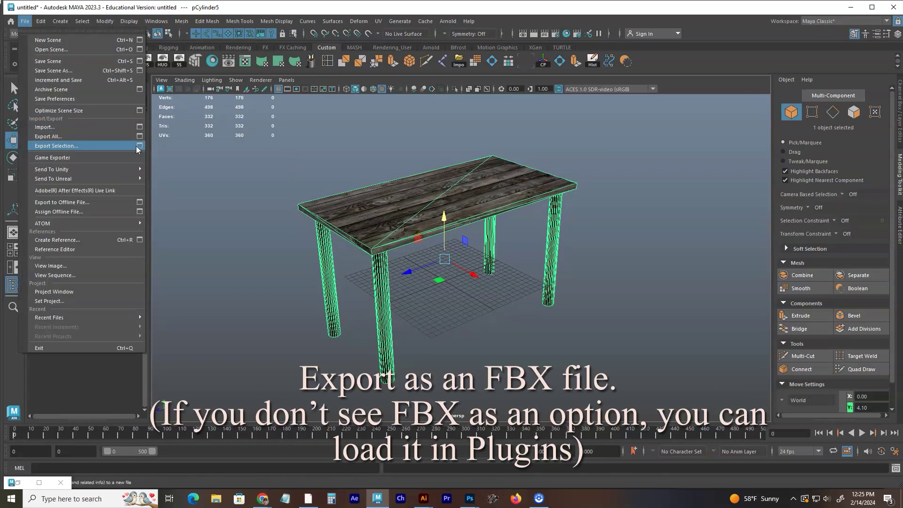
Set the Export Selection file type to FBX export
left_click(136, 146)
left_click(718, 154)
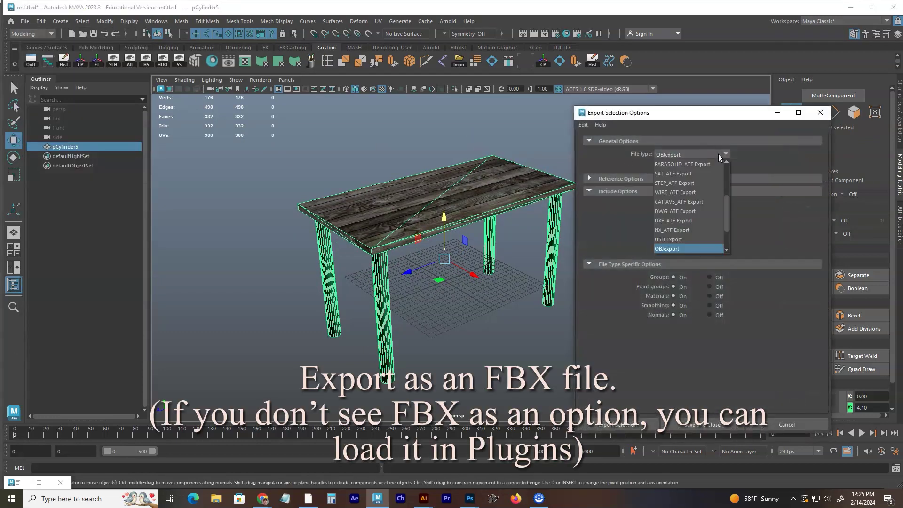
left_click(692, 222)
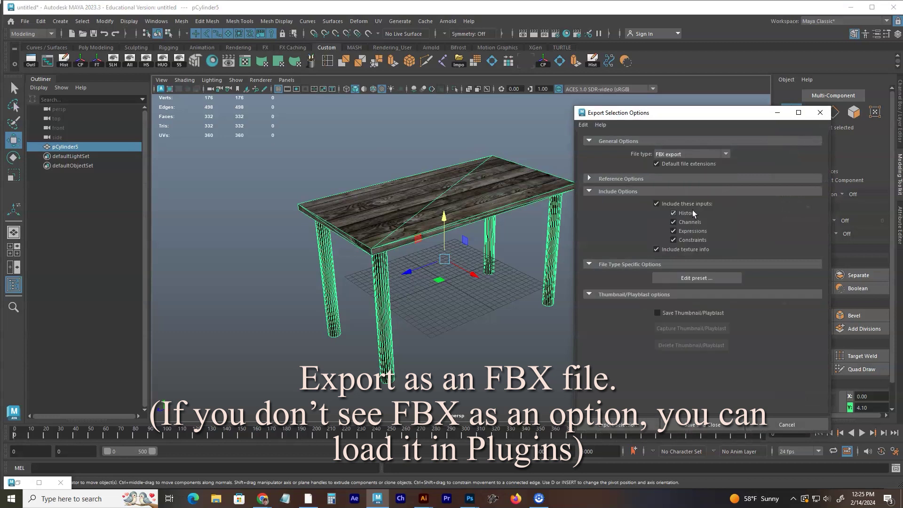
left_click(630, 425)
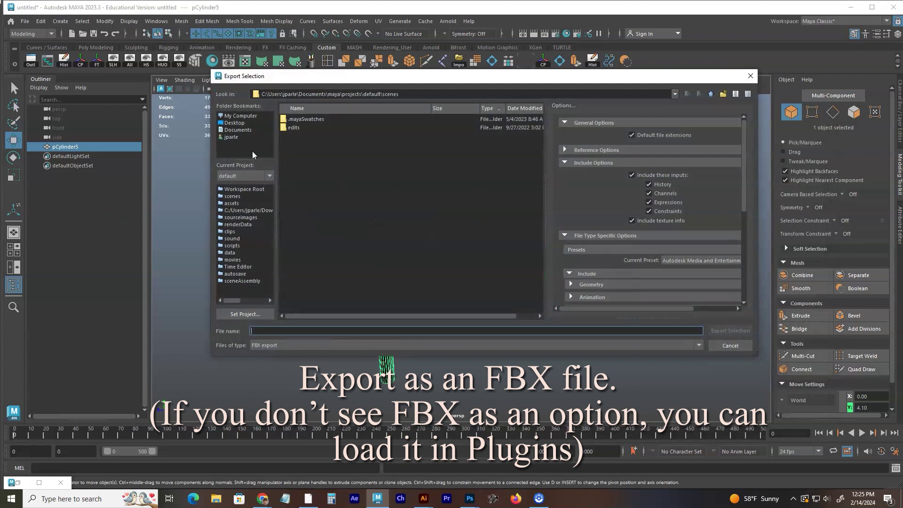
Browse to Downloads\Maya_table_to_Unity and name the export table_to_unity_parle_01
left_click(231, 137)
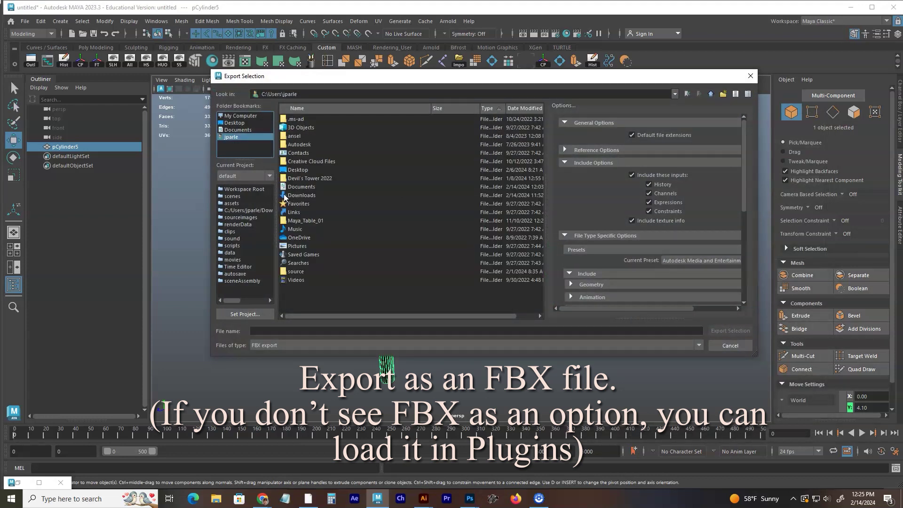
left_click(296, 194)
double_click(285, 196)
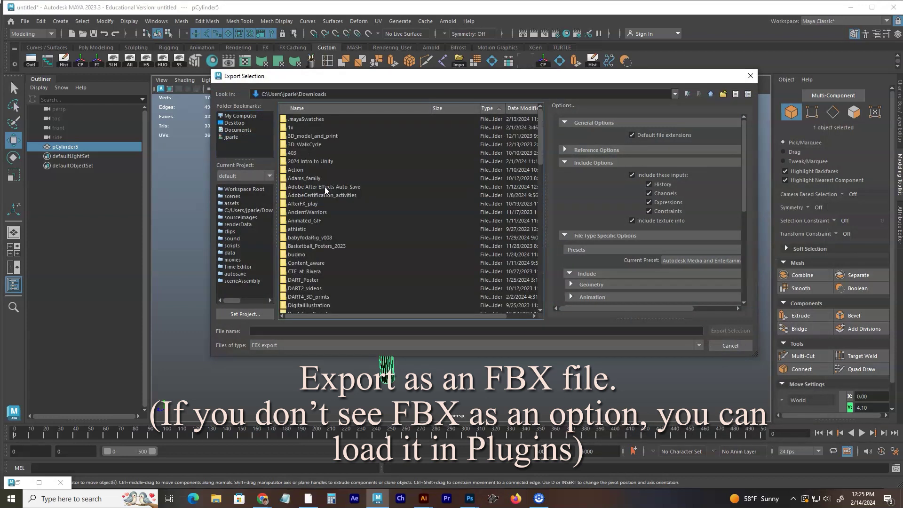
scroll(322, 196, "down", 3)
scroll(325, 204, "down", 3)
double_click(301, 246)
left_click(294, 331)
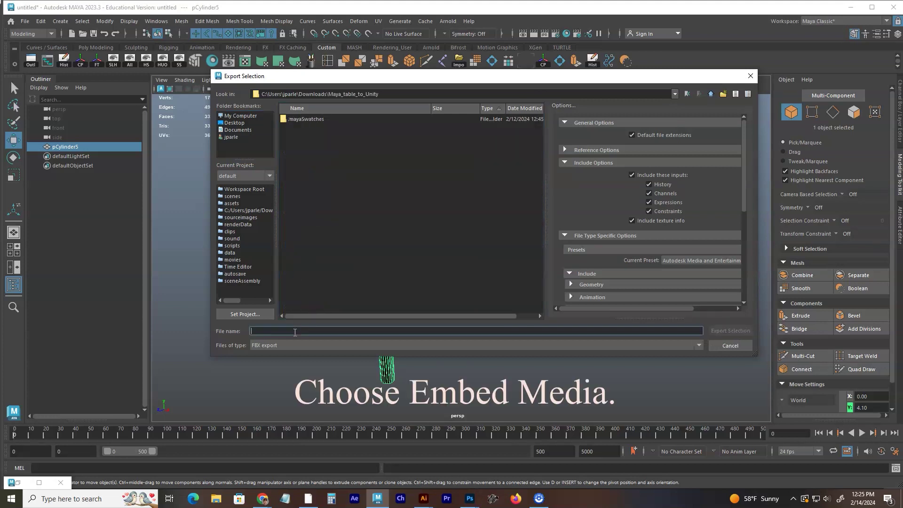
type("table_to_unity_parle_01")
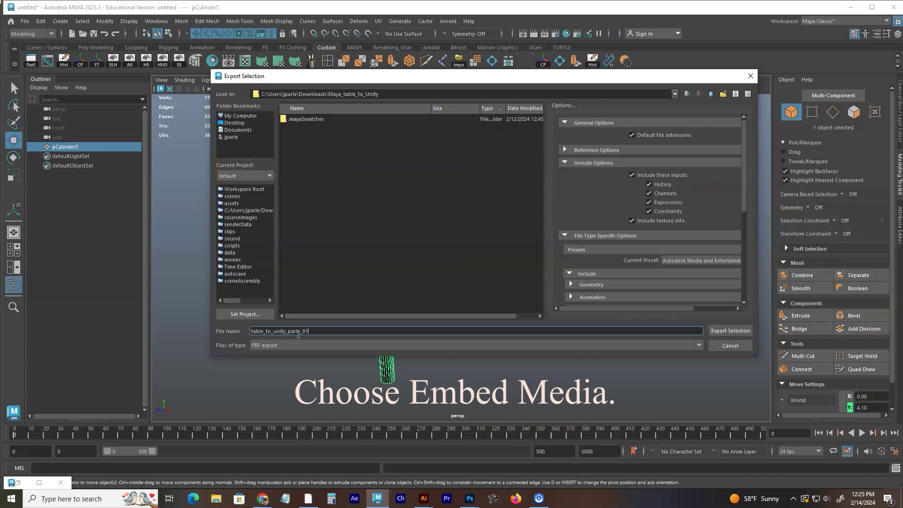
Enable Embed Media and export the selected table as an FBX file
left_click_drag(671, 356, 673, 402)
left_click_drag(748, 228, 752, 282)
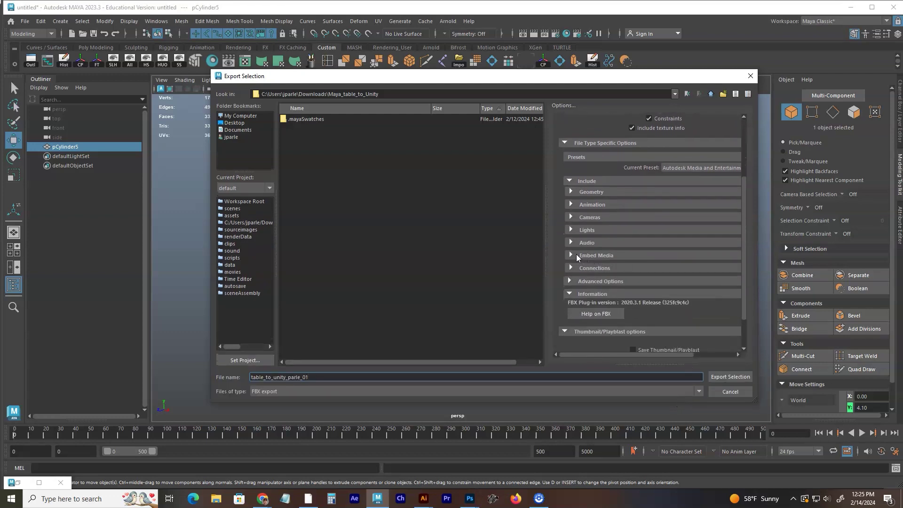
left_click(577, 257)
left_click(664, 265)
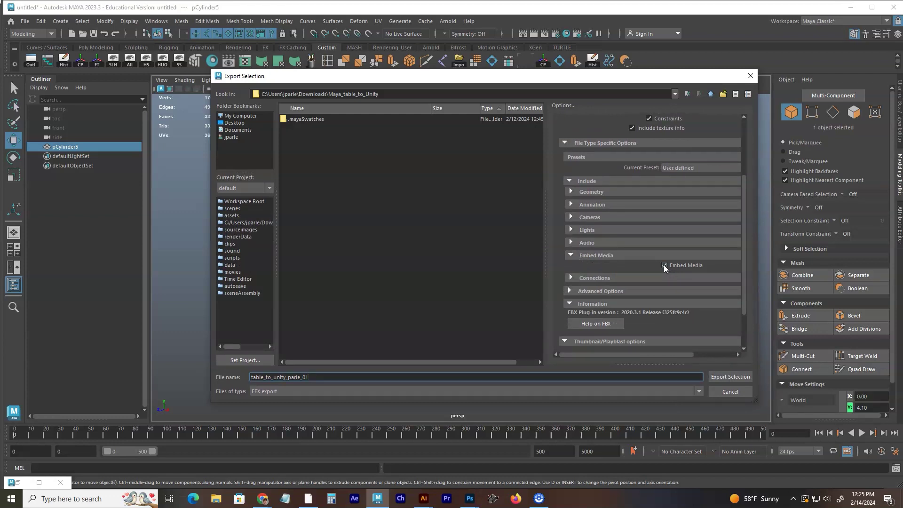
left_click(572, 277)
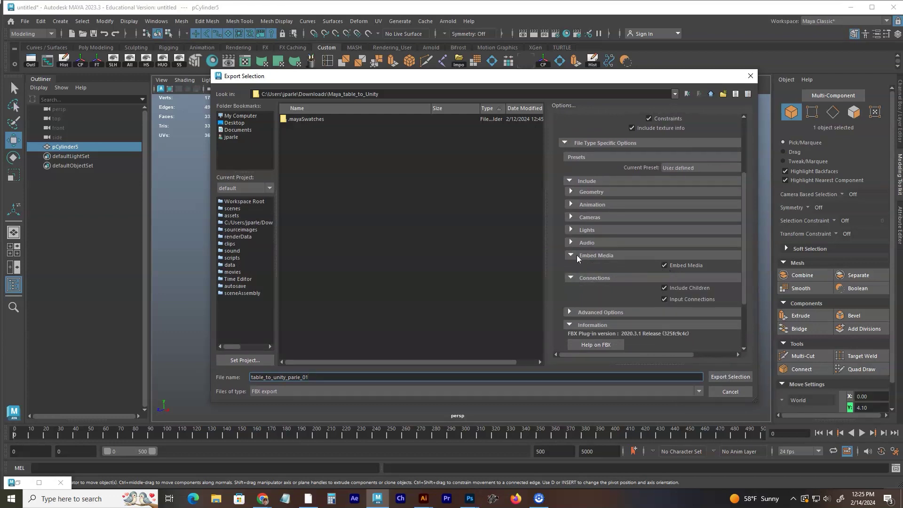
left_click(722, 379)
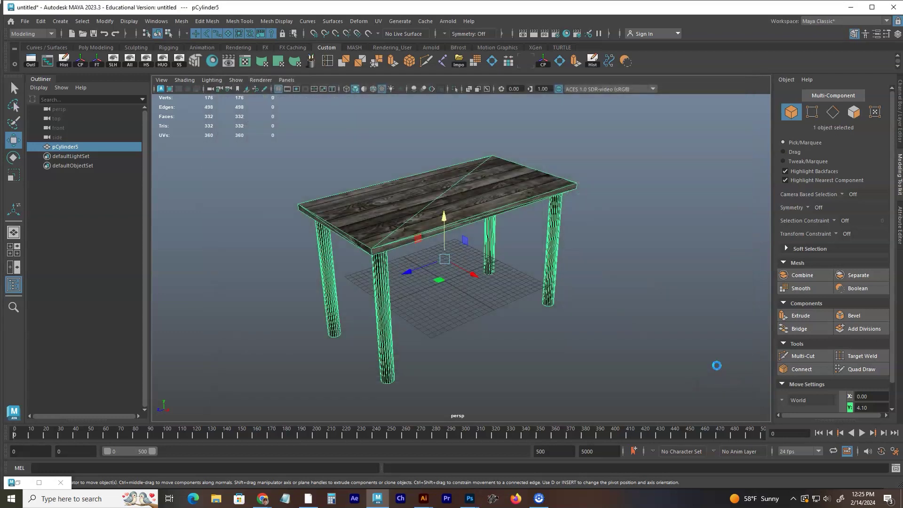